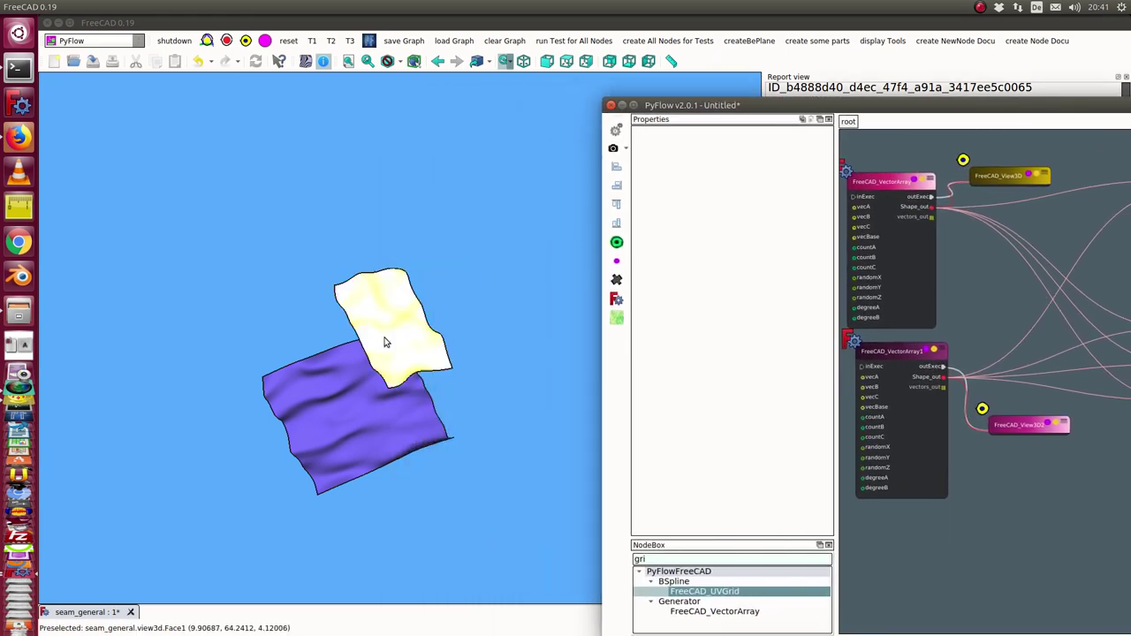
Step: Rubber-band select the Seam and UVGrid nodes, then park the node editor at the right edge
drag(886, 117, 429, 85)
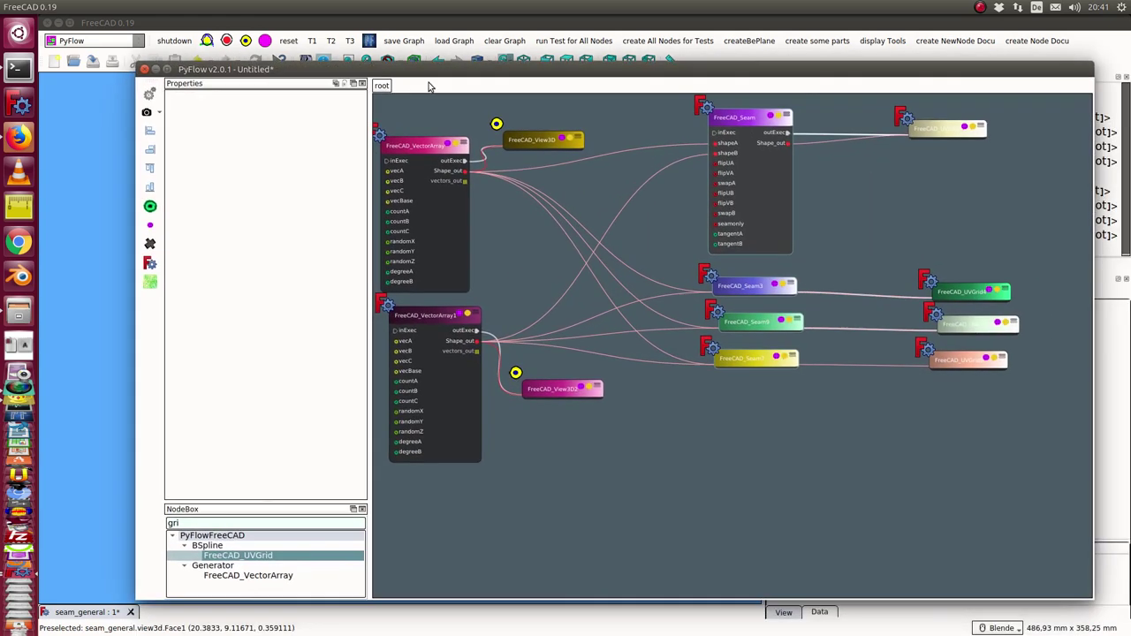
middle_drag(490, 198, 711, 384)
scroll(589, 276, up, 2)
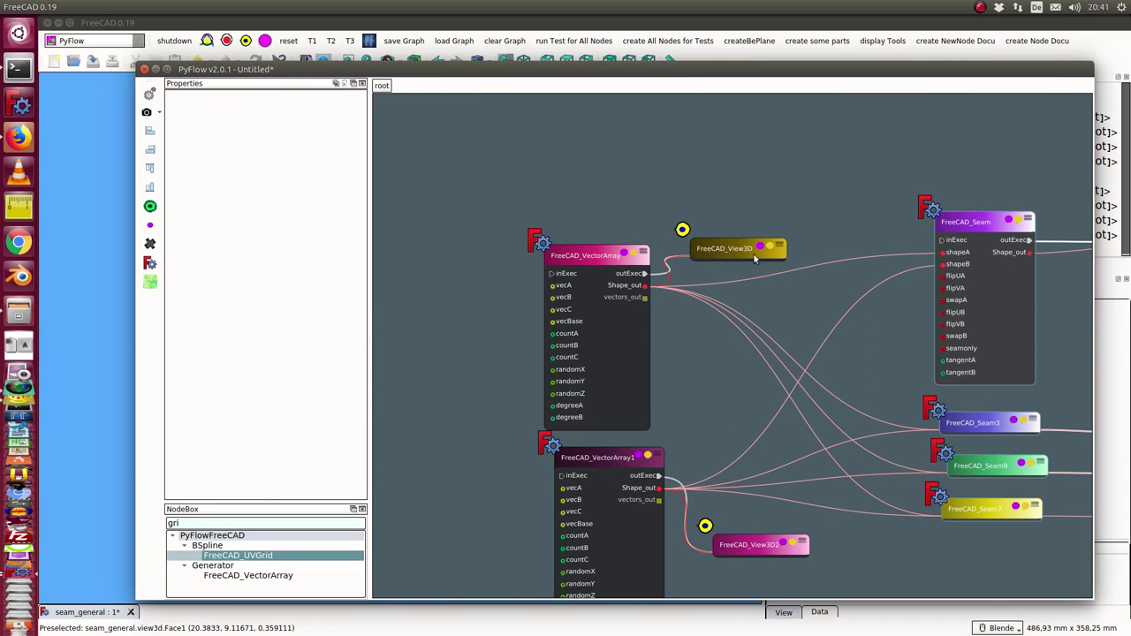
middle_drag(700, 387, 501, 338)
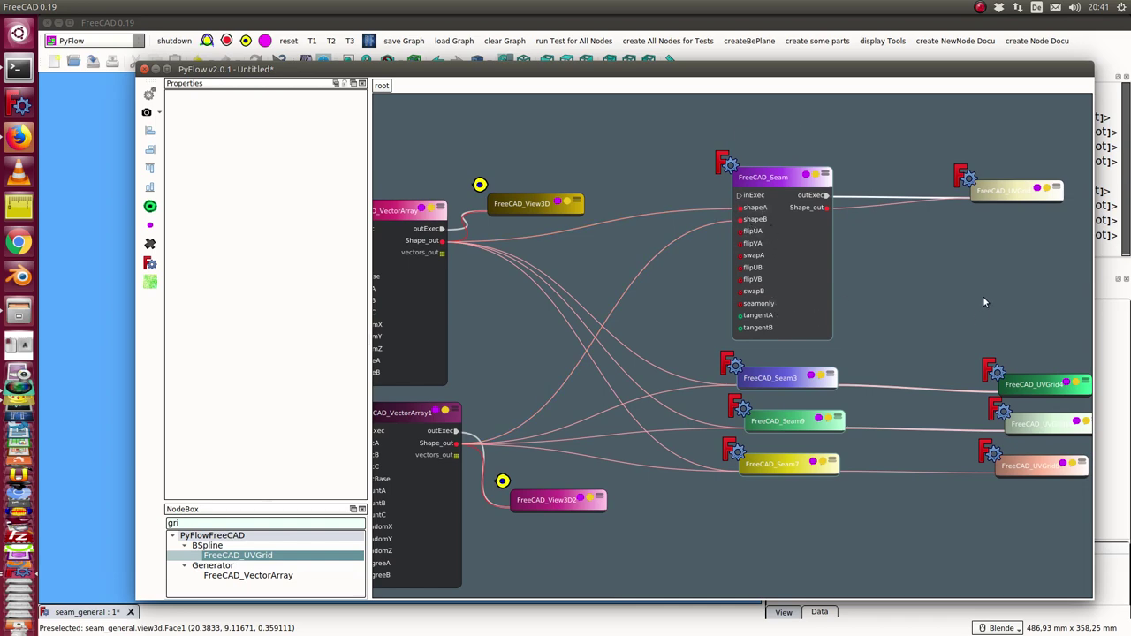
middle_drag(984, 303, 824, 282)
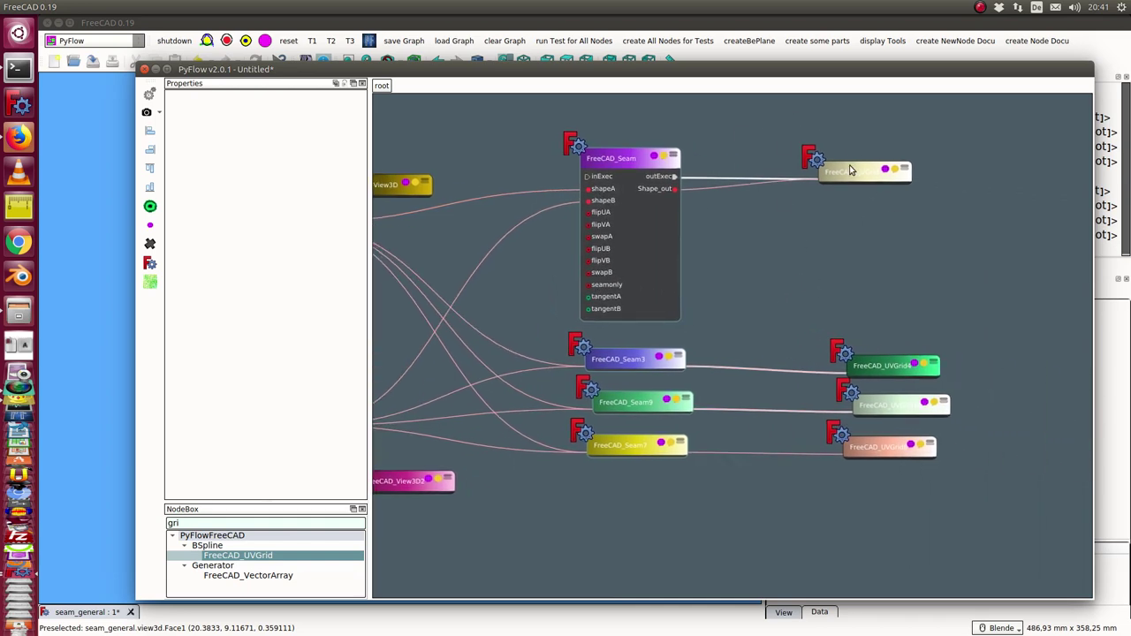
drag(785, 121, 980, 506)
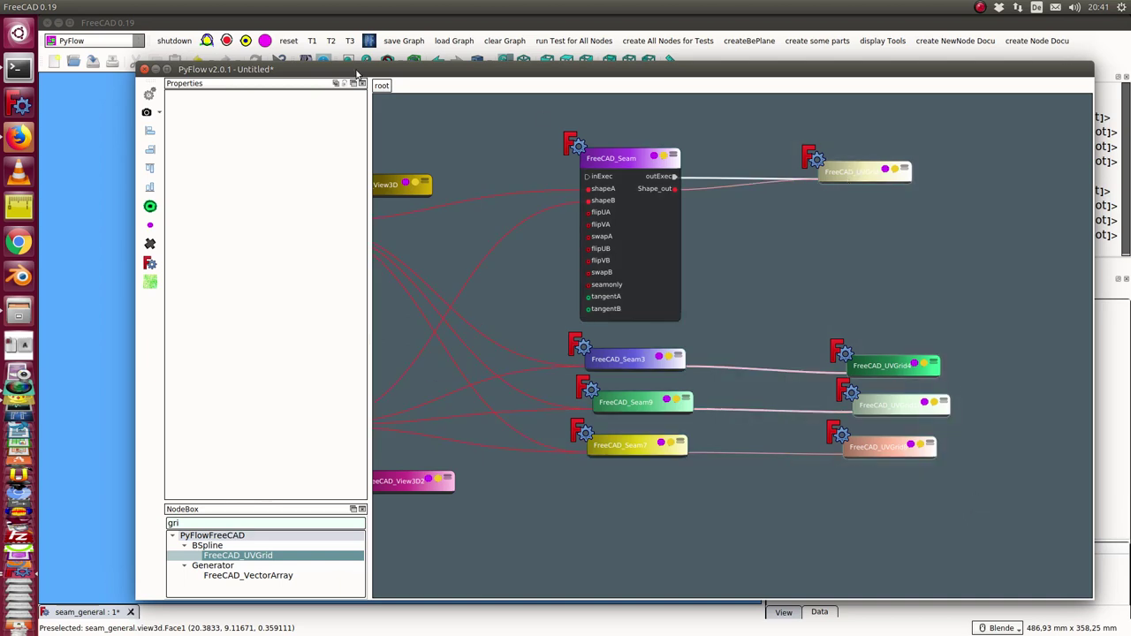
drag(380, 69, 1096, 75)
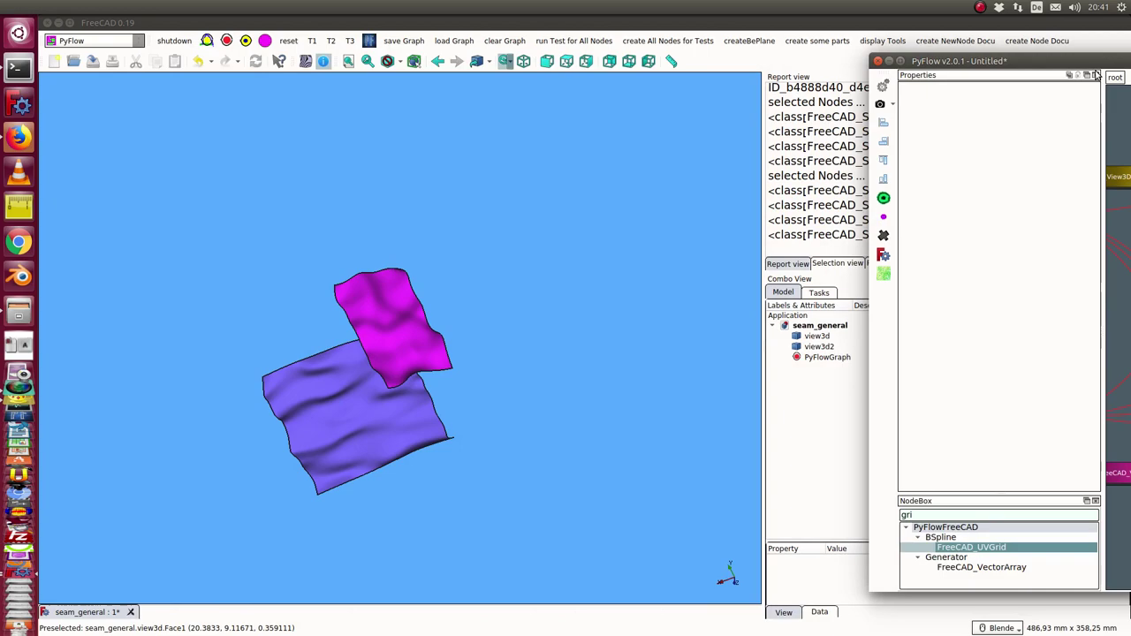
Step: Run the selected seam and UV-grid nodes to build the grey seam surfaces
click(883, 198)
mouse_move(549, 472)
middle_down()
mouse_move(452, 416)
mouse_move(361, 398)
mouse_move(430, 504)
mouse_move(495, 353)
middle_up()
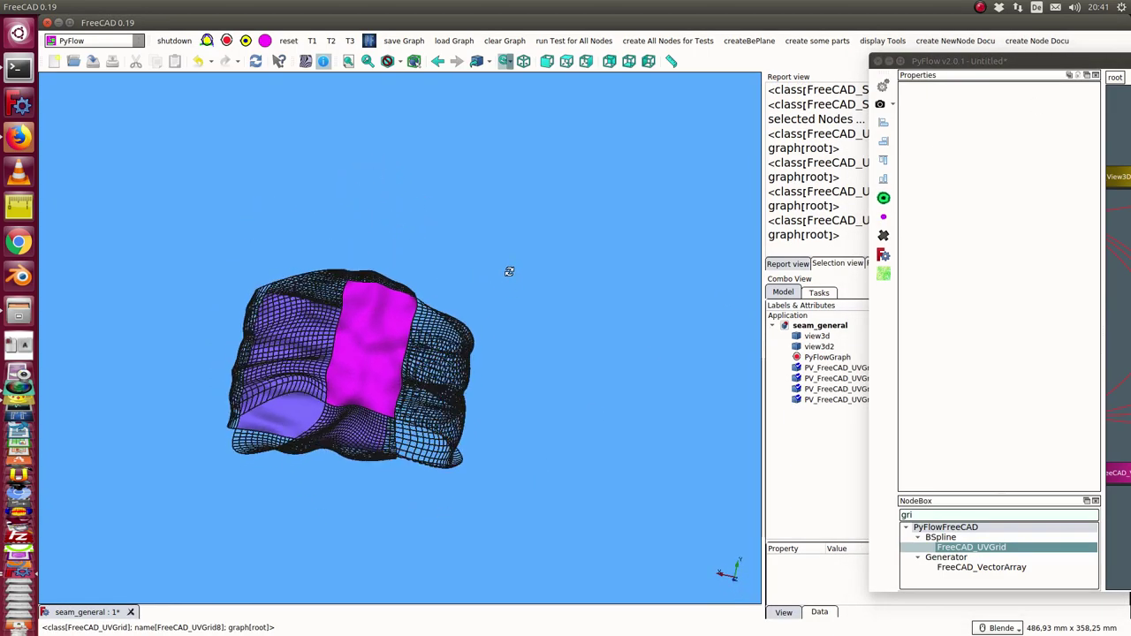
middle_drag(510, 270, 482, 397)
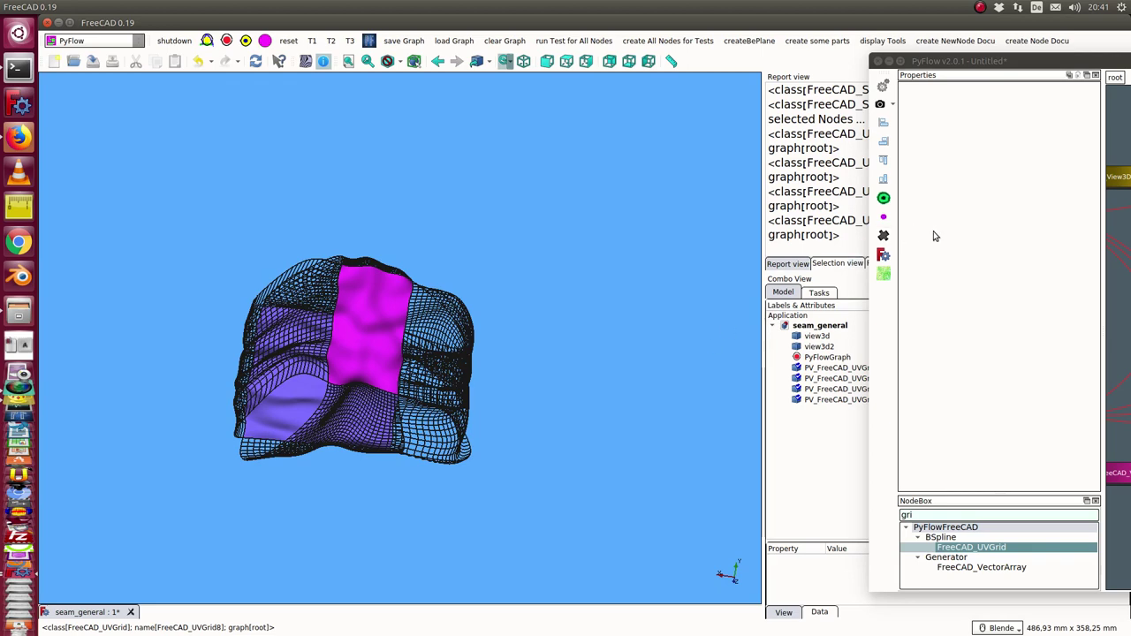
mouse_move(901, 60)
mouse_down()
mouse_move(894, 76)
mouse_move(752, 81)
mouse_up()
mouse_move(786, 125)
mouse_down()
mouse_move(922, 495)
mouse_move(980, 510)
mouse_up()
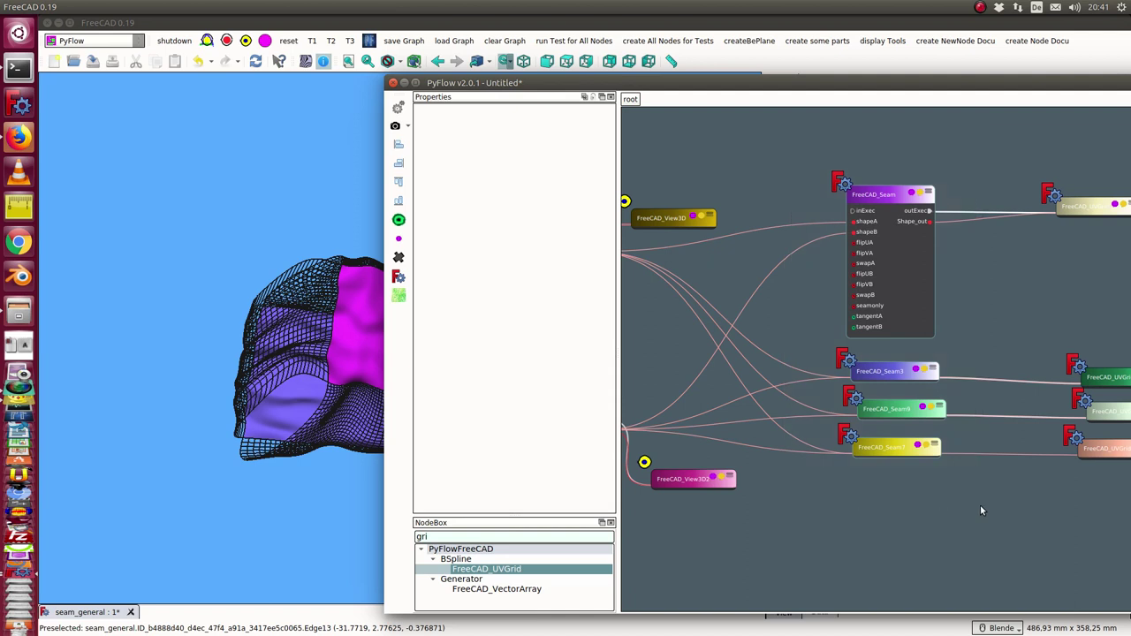
click(398, 222)
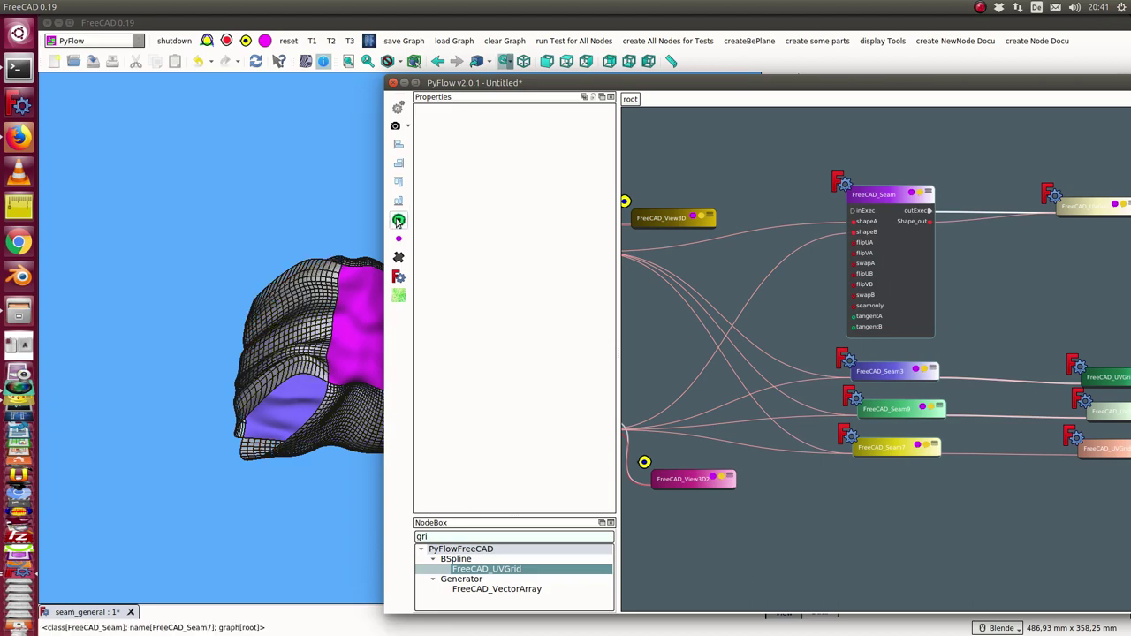
middle_click(734, 84)
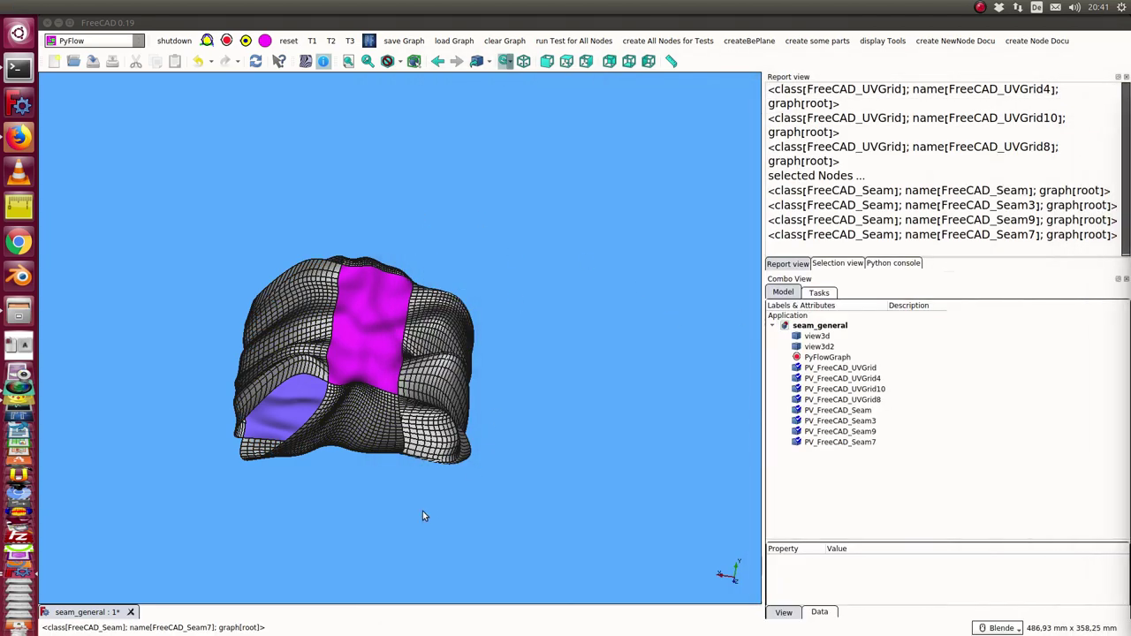
Step: Hide the four PV_FreeCAD_UVGrid wireframe objects in the model tree
mouse_move(423, 516)
middle_down()
mouse_move(368, 397)
mouse_move(487, 374)
mouse_move(530, 500)
mouse_move(559, 493)
middle_up()
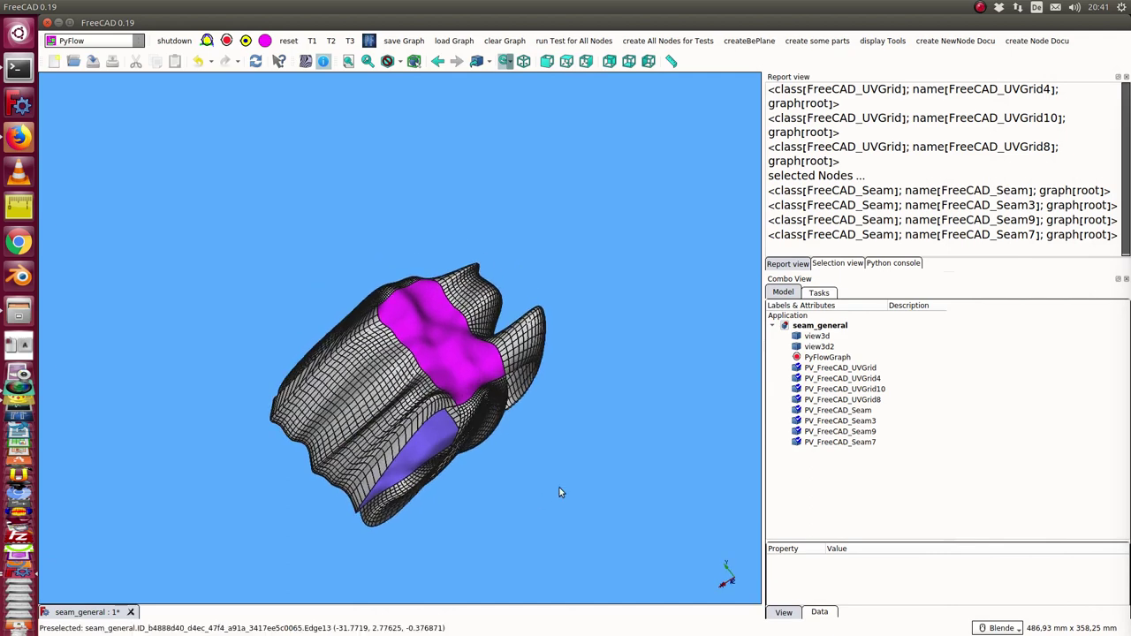
click(839, 373)
key(shift+Down)
key(shift+Down)
key(shift+Down)
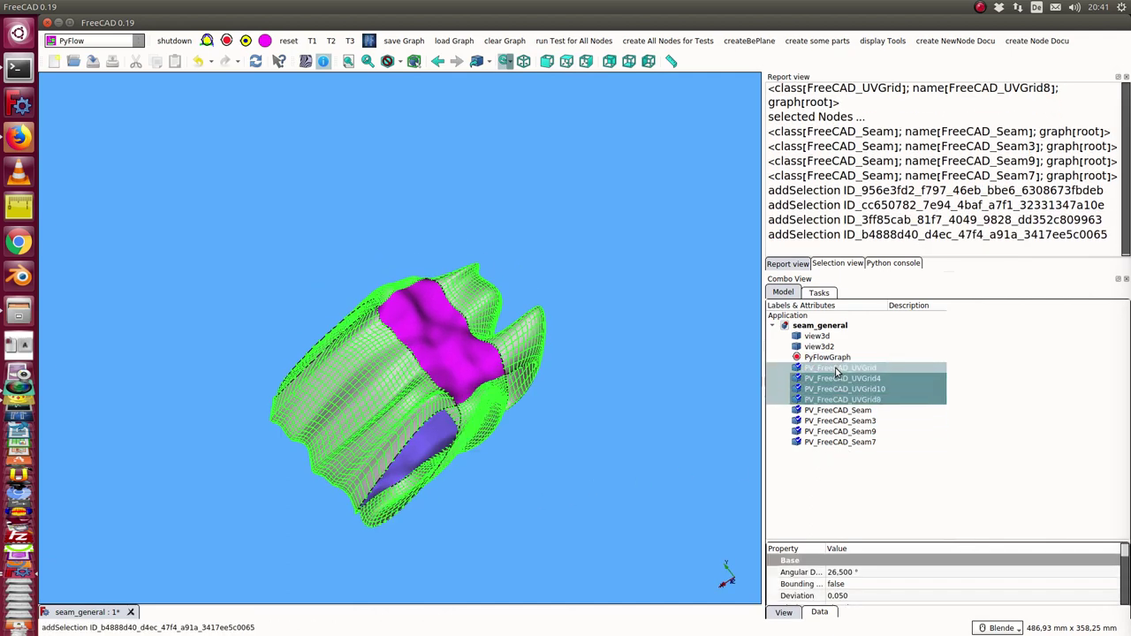
key(space)
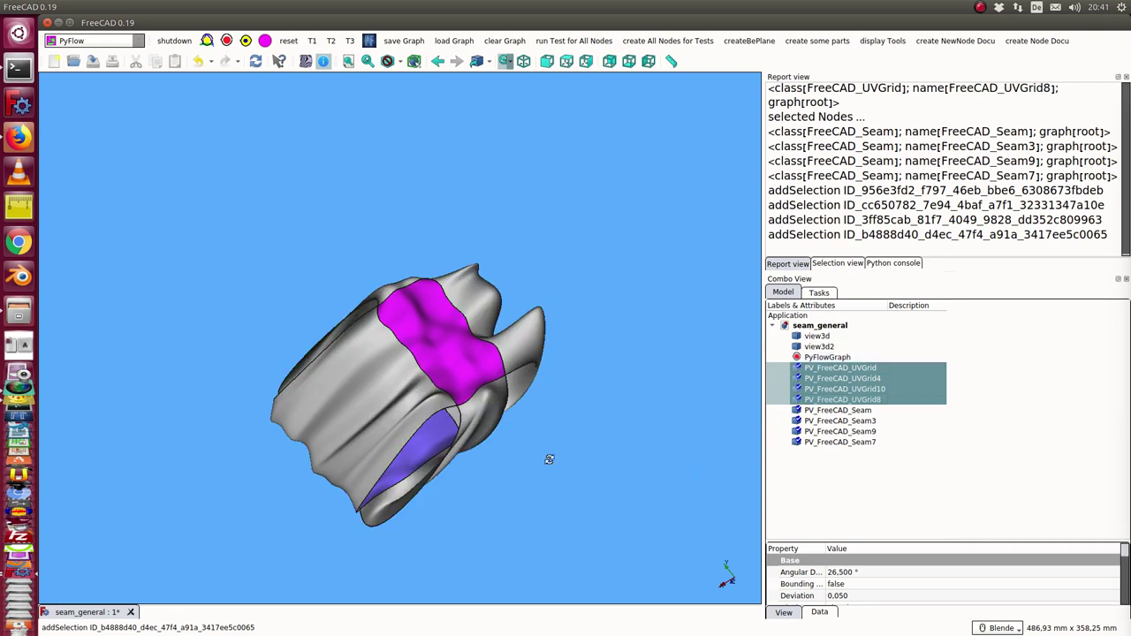
Step: Apply zebra stripes to the seamed surfaces to check their smoothness
mouse_move(549, 459)
middle_down()
mouse_move(434, 399)
mouse_move(482, 513)
middle_up()
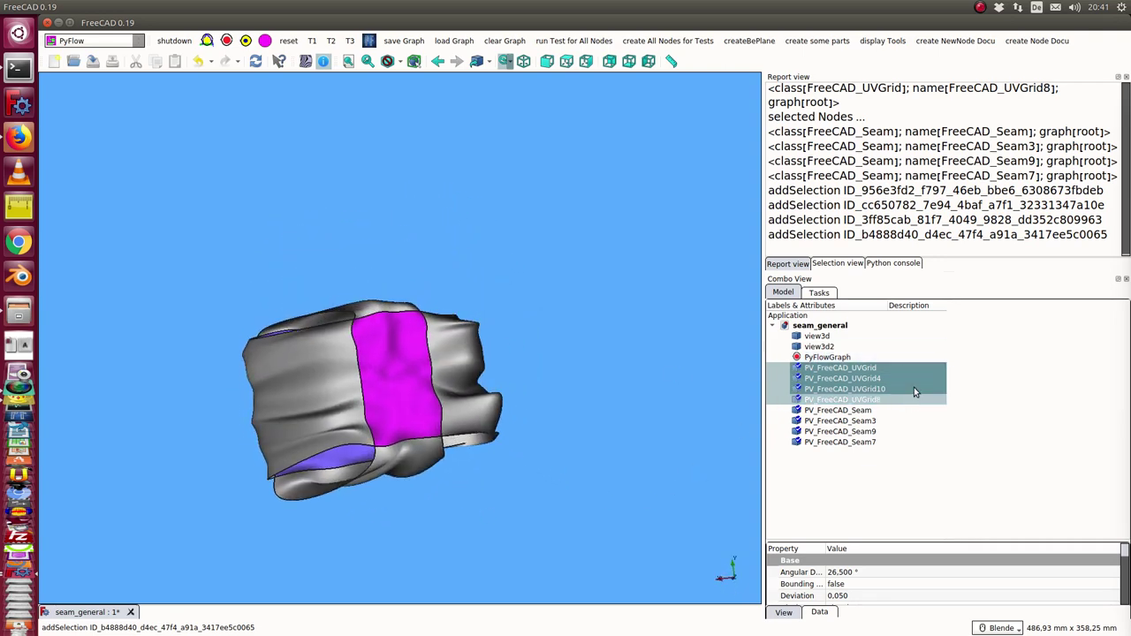
click(306, 60)
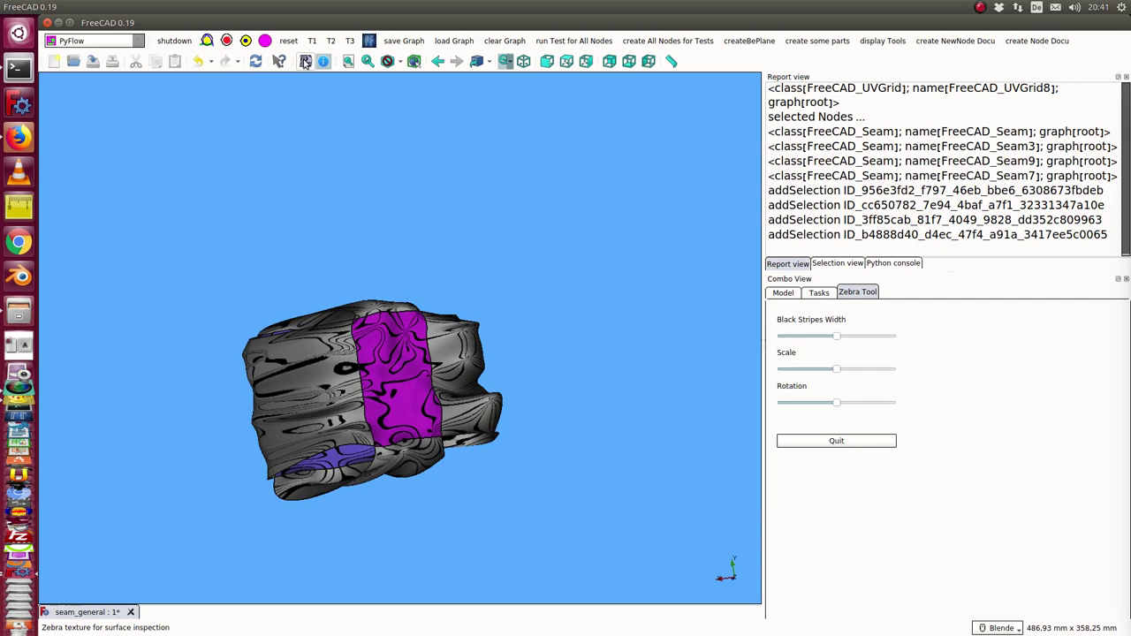
mouse_move(141, 459)
middle_down()
mouse_move(260, 392)
mouse_move(424, 348)
middle_up()
scroll(253, 431, up, 2)
mouse_move(254, 431)
middle_down()
mouse_move(164, 391)
mouse_move(189, 341)
mouse_move(337, 400)
mouse_move(290, 450)
mouse_move(269, 548)
mouse_move(185, 212)
mouse_move(351, 303)
mouse_move(533, 242)
middle_up()
Step: Inspect poles and continuity of the top, front and a seam face with GeomInfo
click(534, 242)
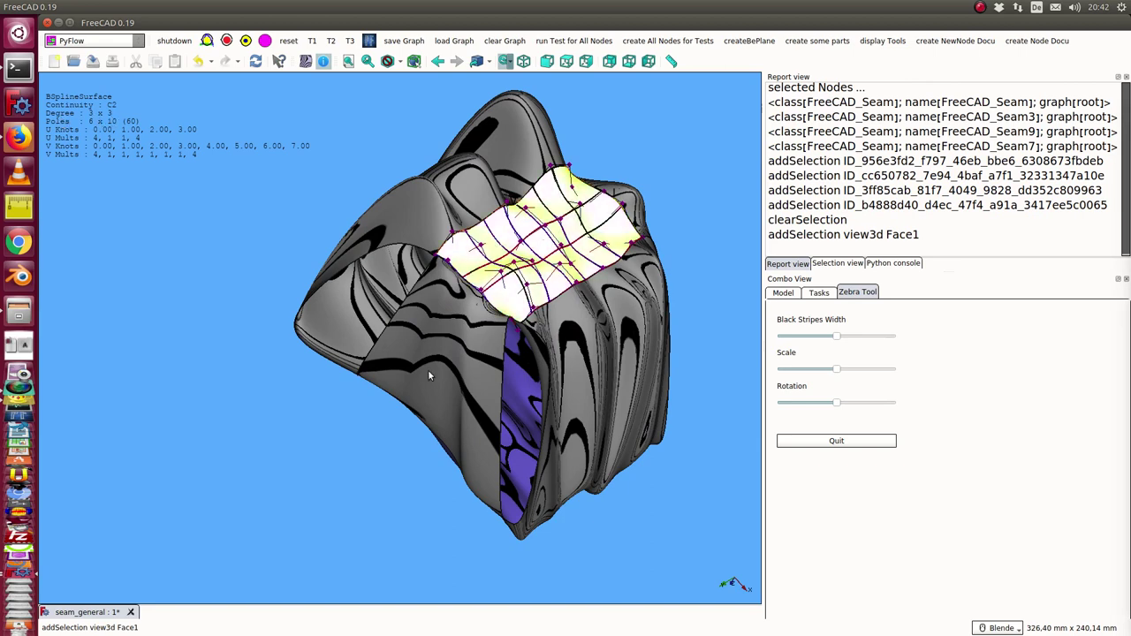
middle_drag(278, 533, 413, 297)
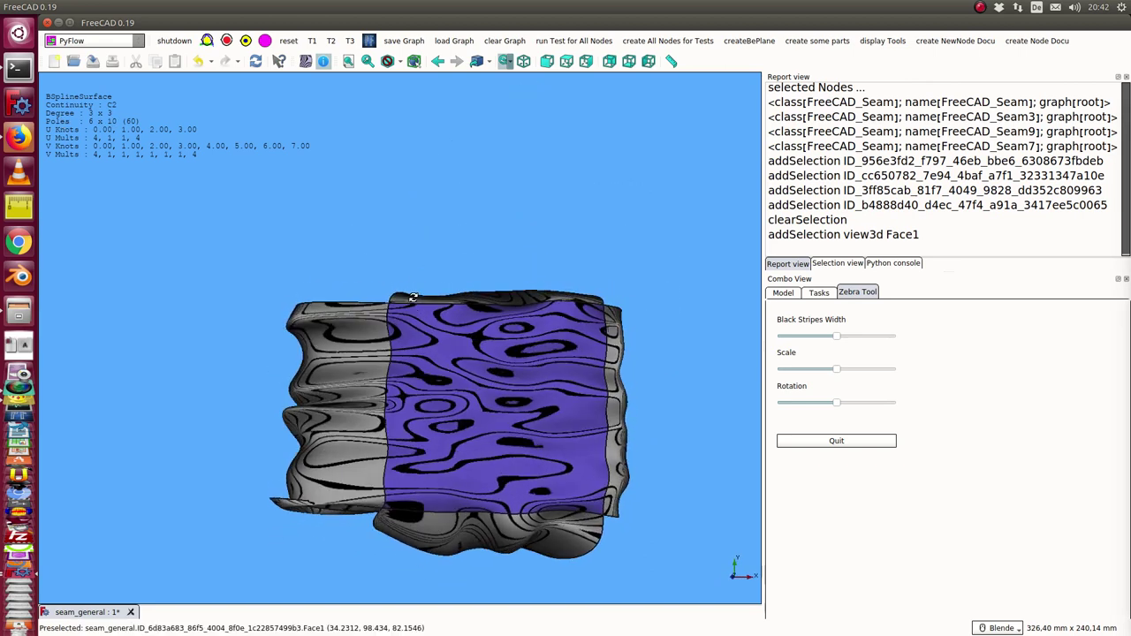
click(487, 389)
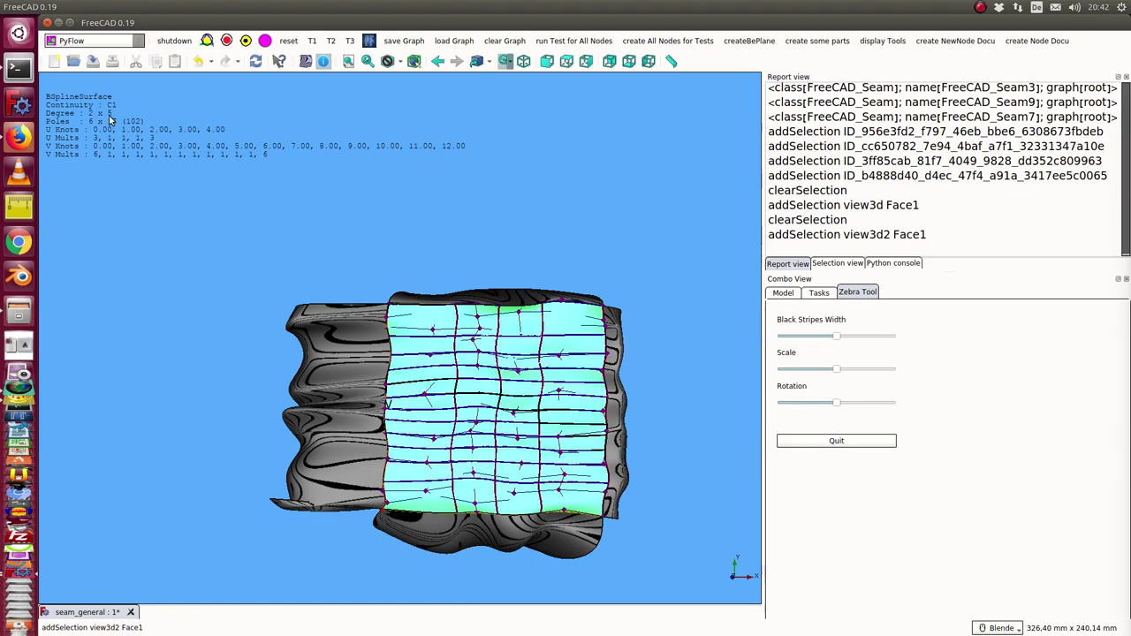
middle_drag(389, 222, 466, 243)
click(467, 243)
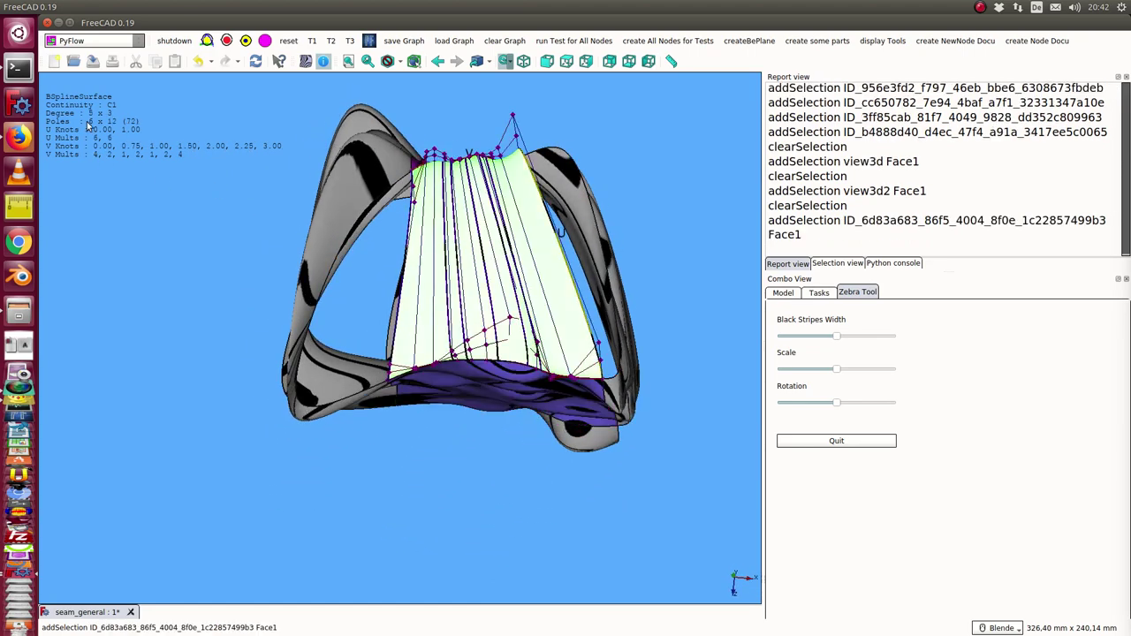
Step: Check two more seam faces with GeomInfo, turn it off, and bring back the node graph
middle_drag(132, 166, 242, 197)
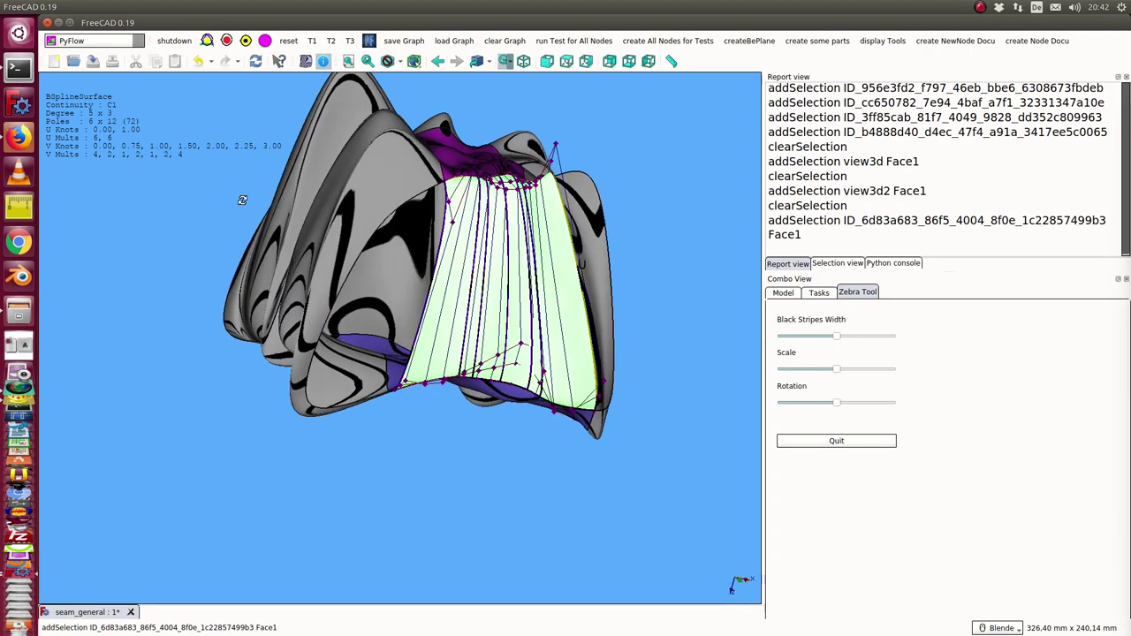
click(316, 217)
middle_drag(115, 172, 298, 296)
click(299, 295)
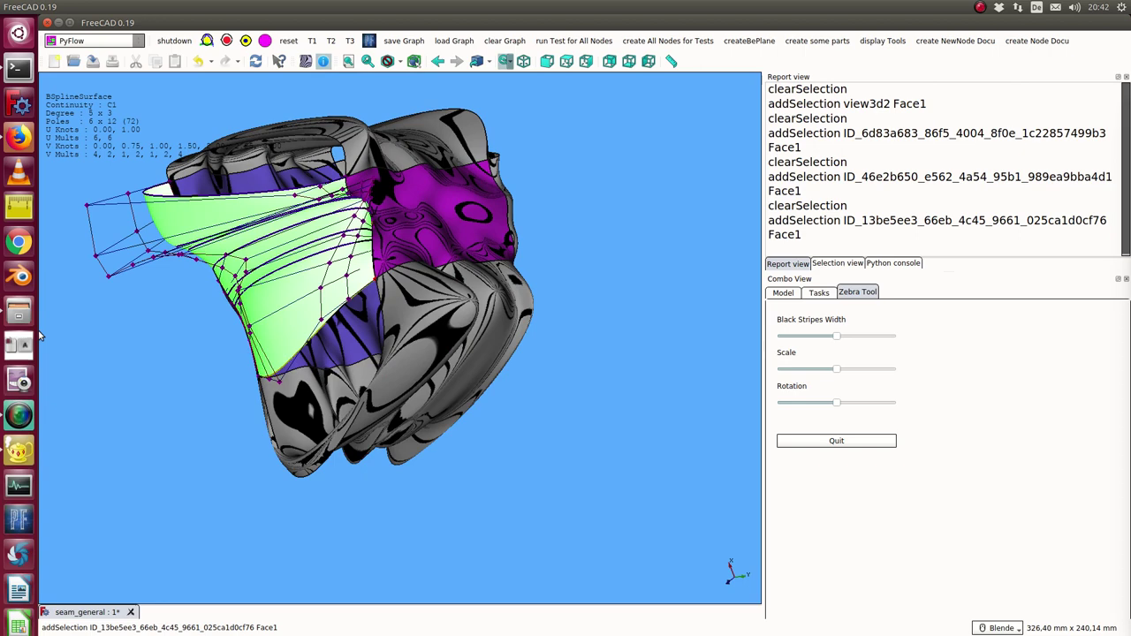
middle_drag(46, 341, 150, 380)
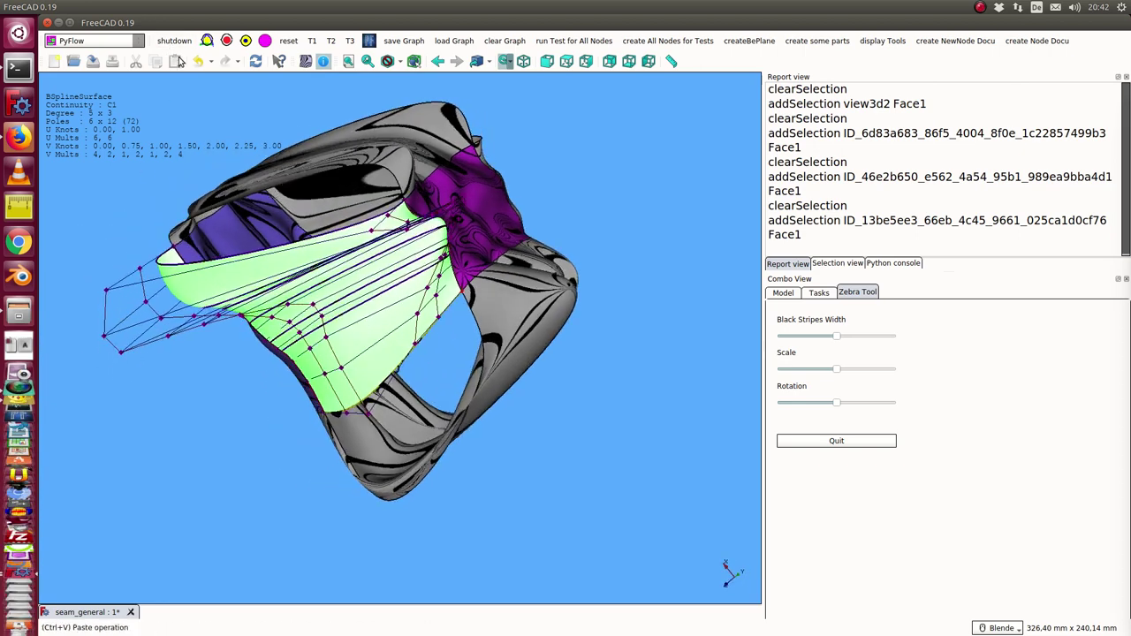
click(325, 61)
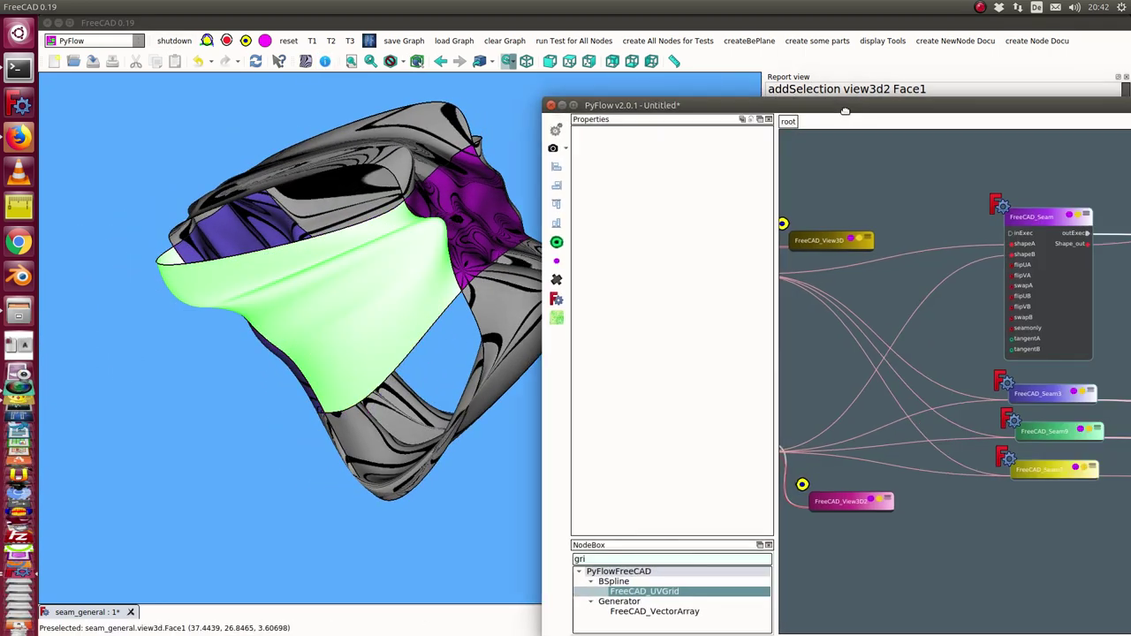
mouse_move(875, 37)
mouse_down()
mouse_move(725, 62)
mouse_move(689, 45)
mouse_up()
Step: Run the selected graph nodes again and pan to the VectorArray nodes
drag(748, 104, 986, 502)
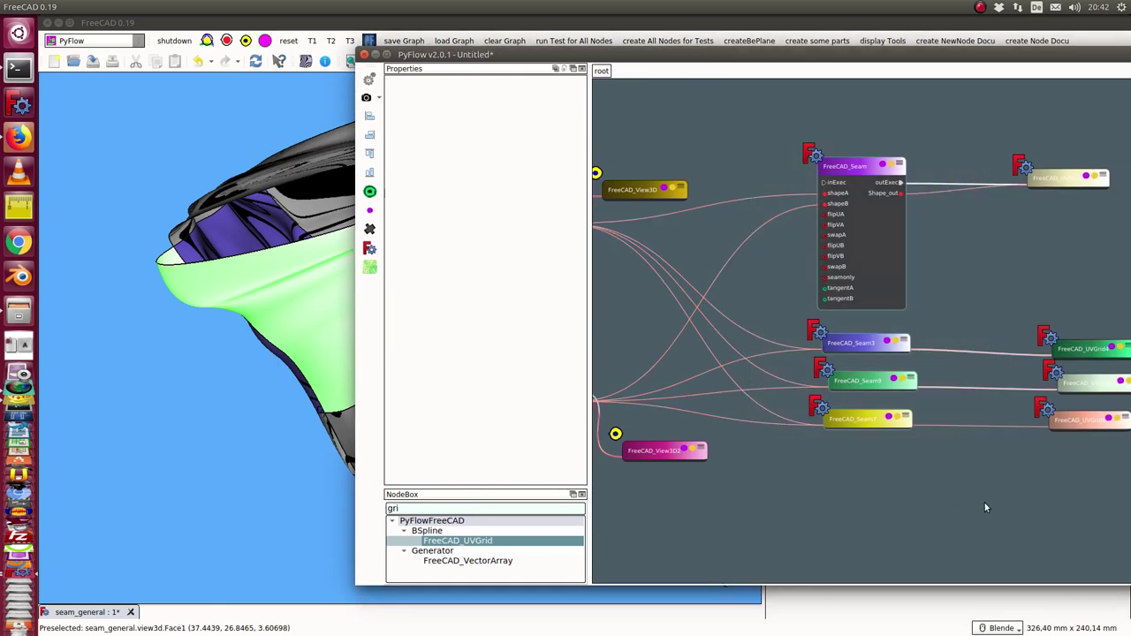
click(372, 194)
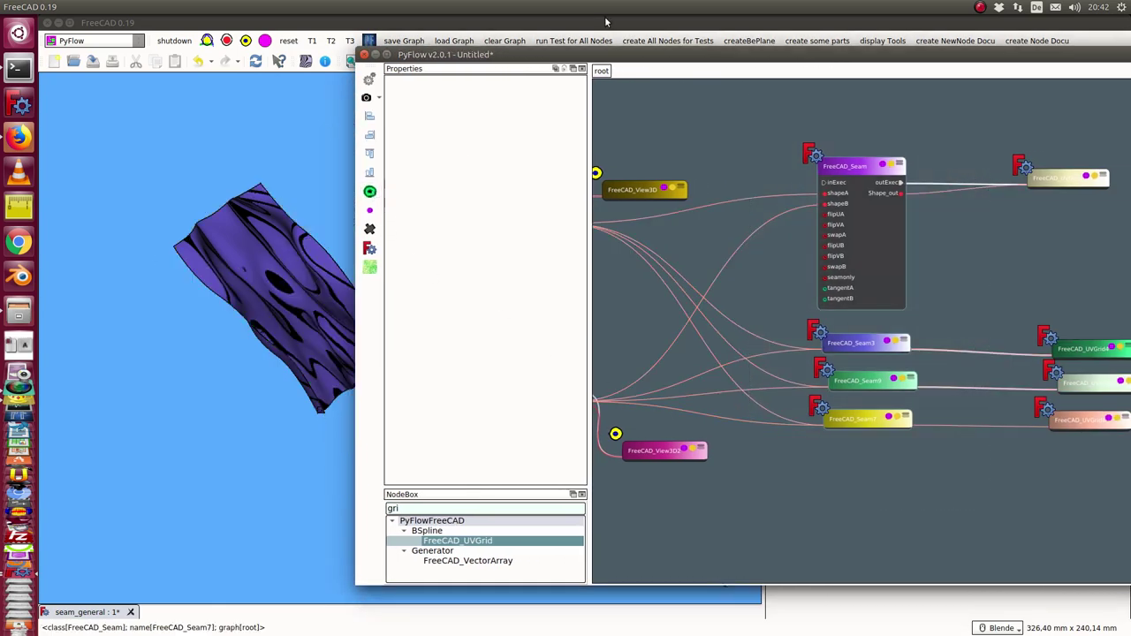
drag(608, 59, 646, 76)
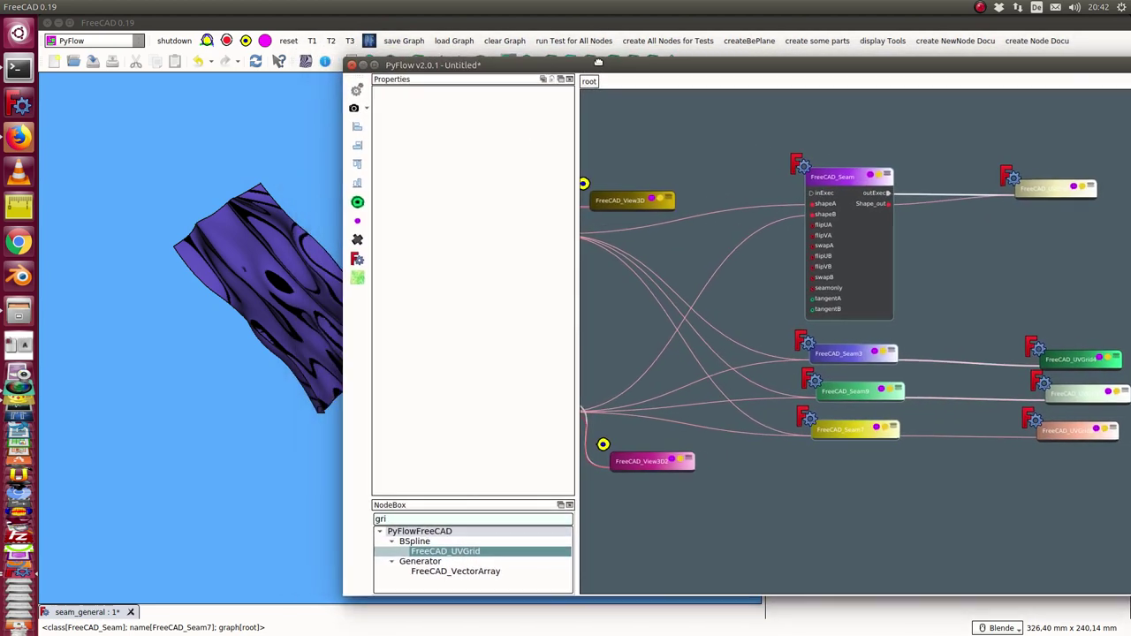
mouse_move(739, 137)
middle_down()
mouse_move(1000, 203)
mouse_move(1010, 254)
mouse_move(882, 279)
mouse_move(906, 270)
middle_up()
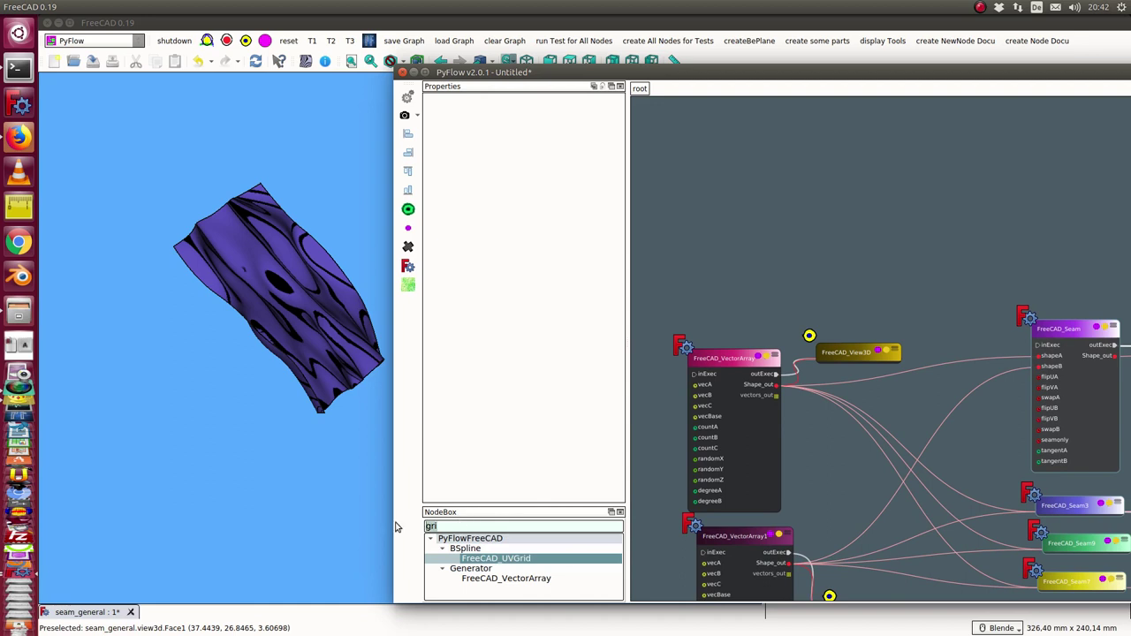
Step: Add a FreeCAD_Seam node fed by both VectorArray Shape_out pins into shapeA and shapeB
key(BackSpace)
key(BackSpace)
key(BackSpace)
text(seam)
drag(495, 558, 864, 131)
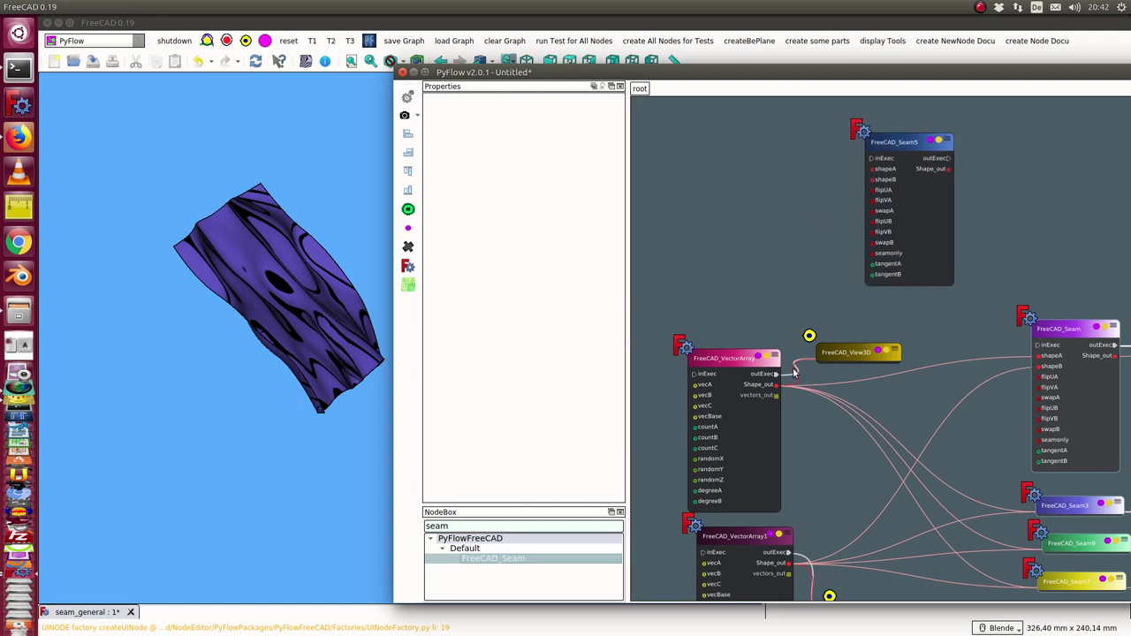
drag(732, 359, 712, 326)
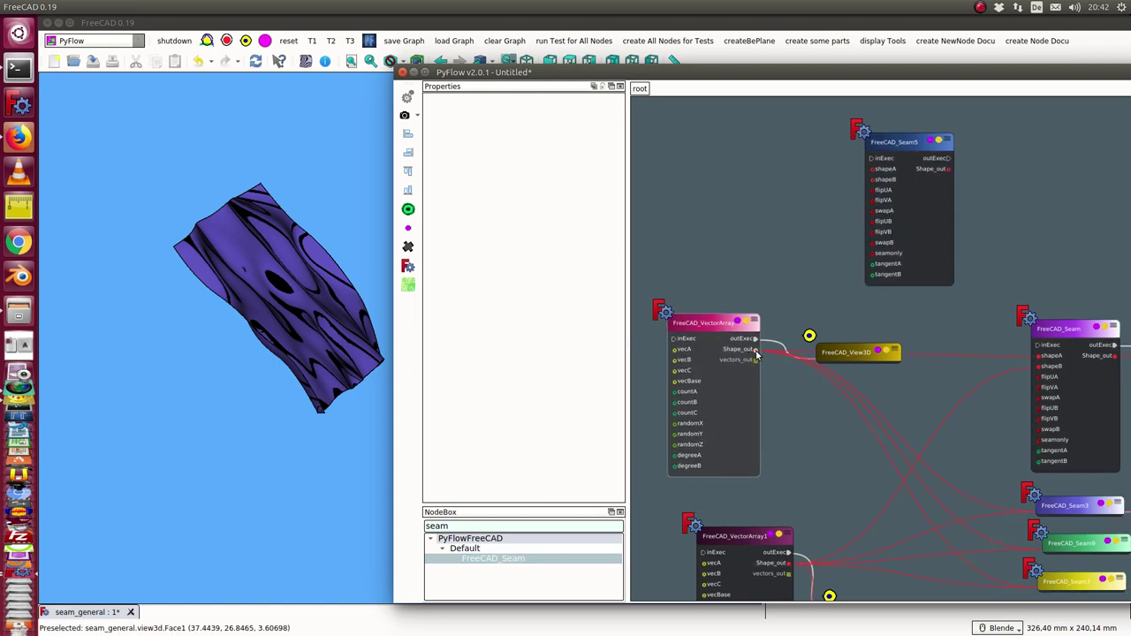
drag(756, 353, 873, 173)
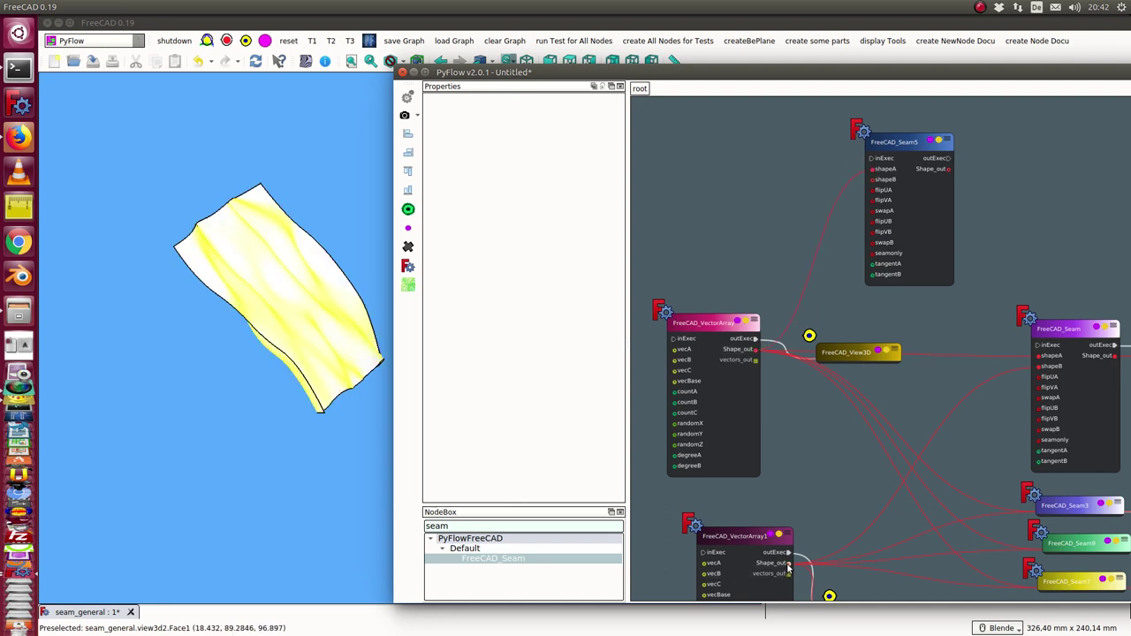
drag(789, 563, 873, 180)
Step: Run Seam5 and move PyFlow aside to view the new grey bridging seam
click(902, 212)
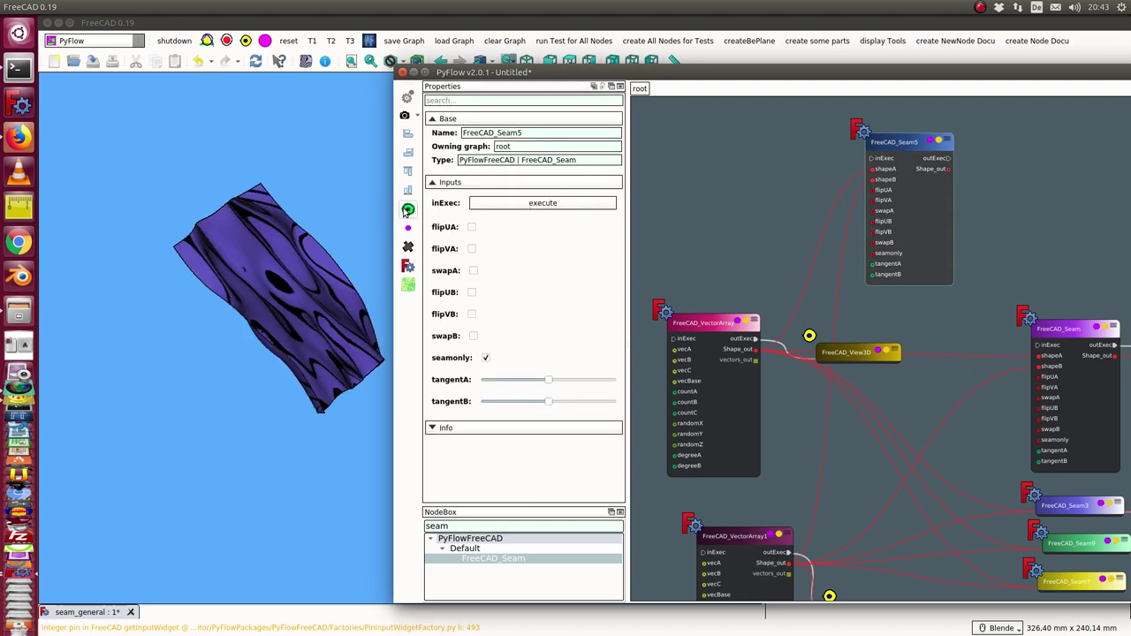
drag(738, 72, 798, 71)
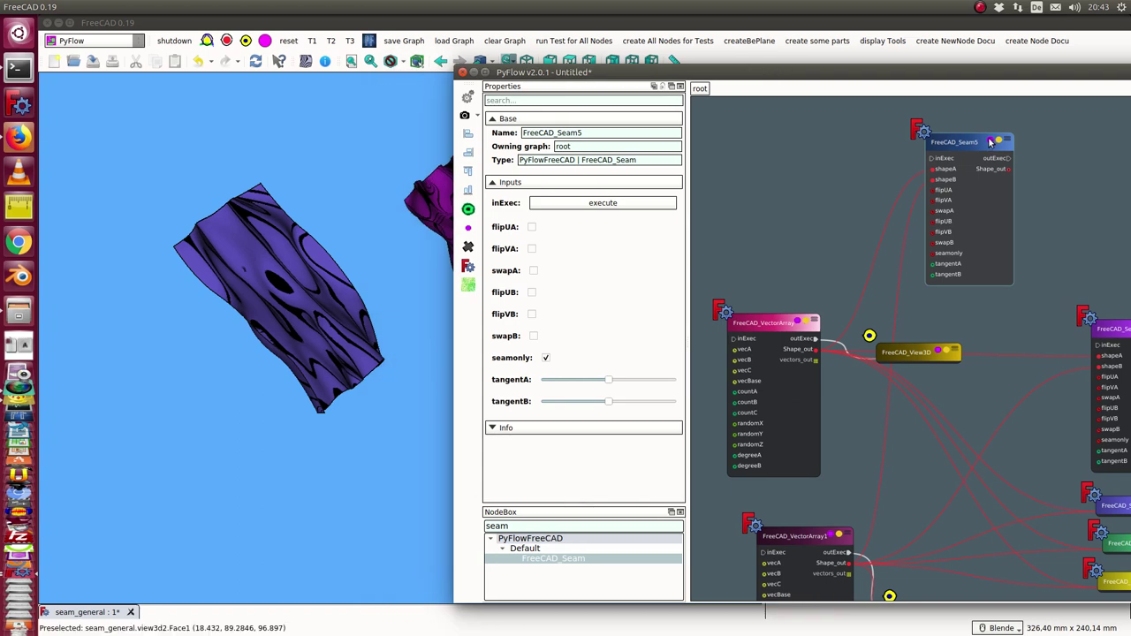
click(991, 143)
drag(742, 72, 1060, 73)
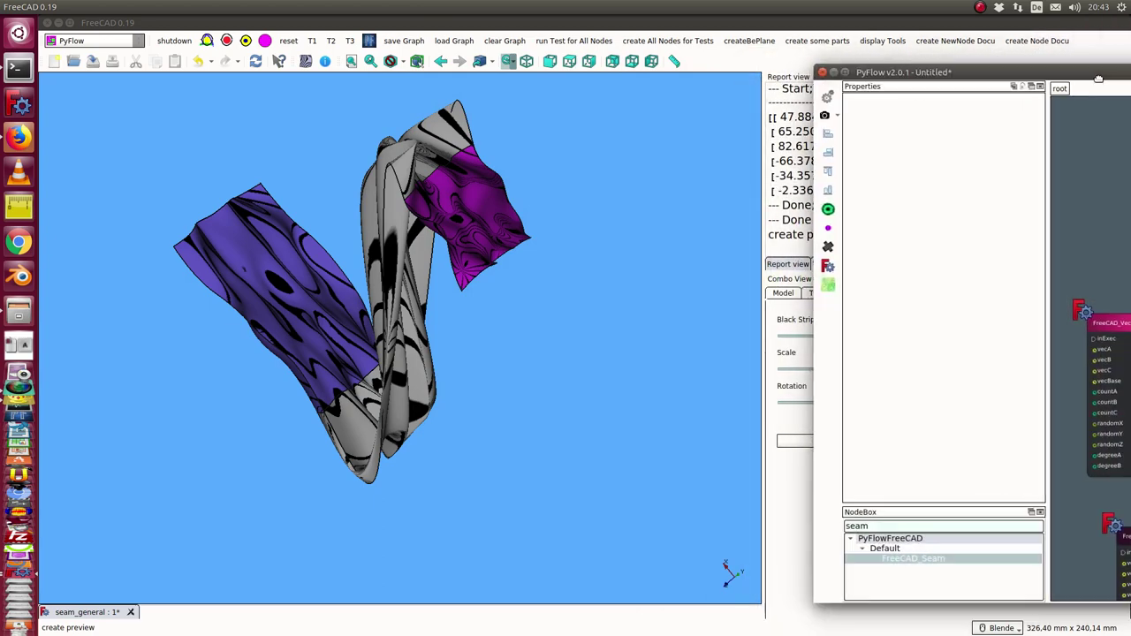
drag(1061, 73, 1094, 74)
mouse_move(222, 411)
middle_down()
mouse_move(417, 442)
mouse_move(354, 497)
mouse_move(422, 306)
mouse_move(487, 493)
mouse_move(415, 415)
mouse_move(407, 387)
mouse_move(546, 312)
mouse_move(518, 323)
mouse_move(528, 323)
middle_up()
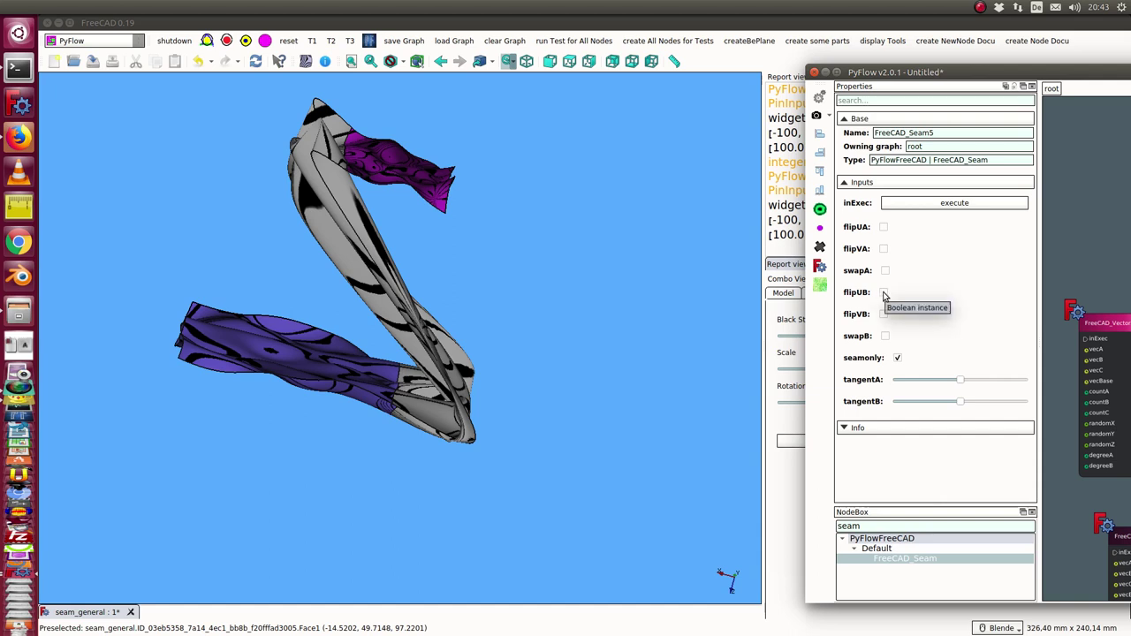
Step: Enable flipUB on Seam5 and orbit to inspect the reshaped seam
click(884, 295)
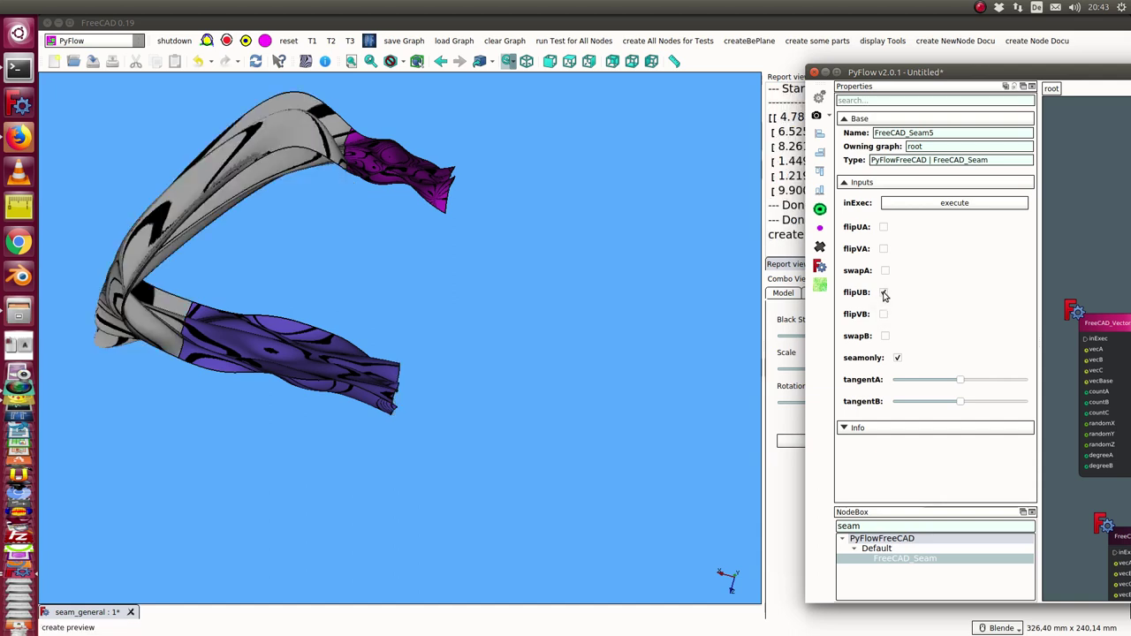
mouse_move(203, 398)
middle_down()
mouse_move(397, 481)
mouse_move(524, 424)
middle_up()
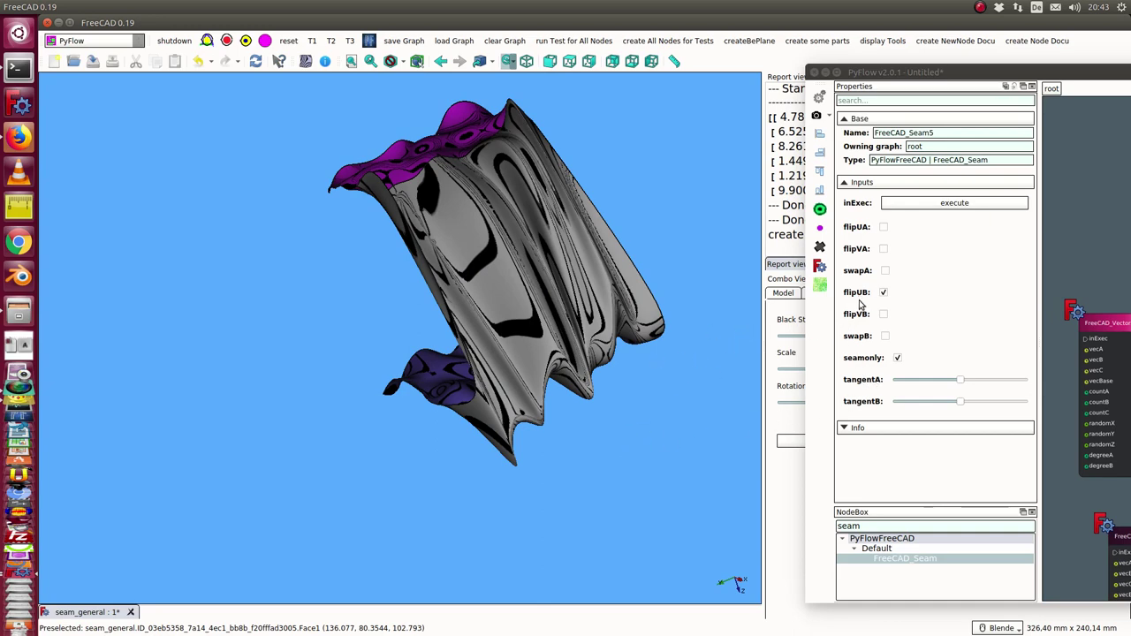
mouse_move(602, 479)
middle_down()
mouse_move(500, 487)
mouse_move(425, 523)
mouse_move(362, 505)
middle_up()
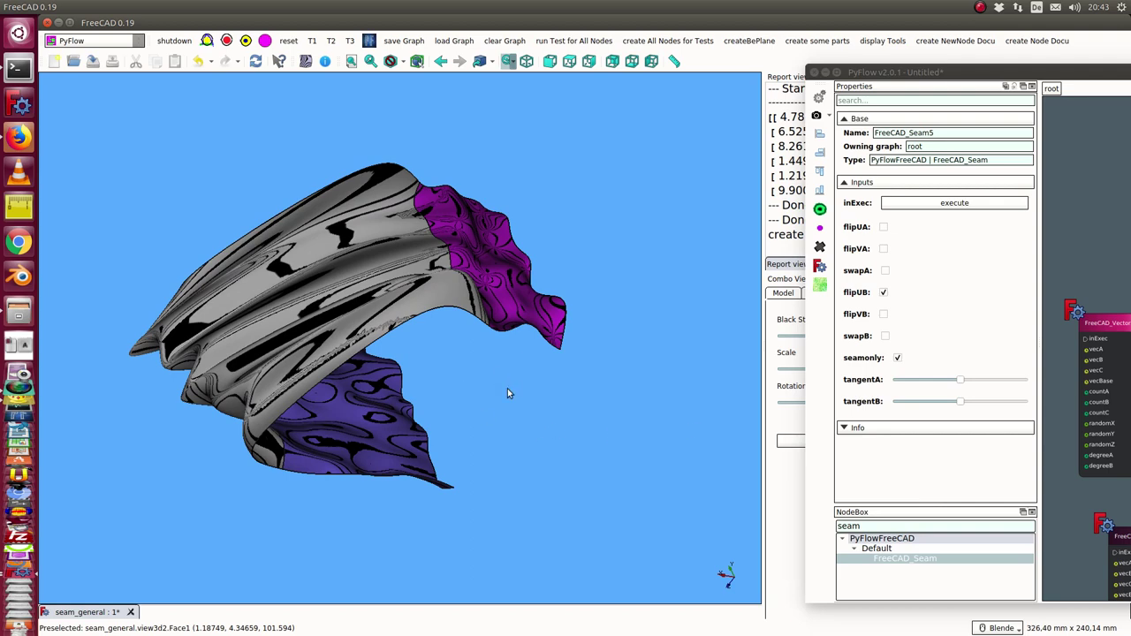
middle_drag(508, 393, 411, 444)
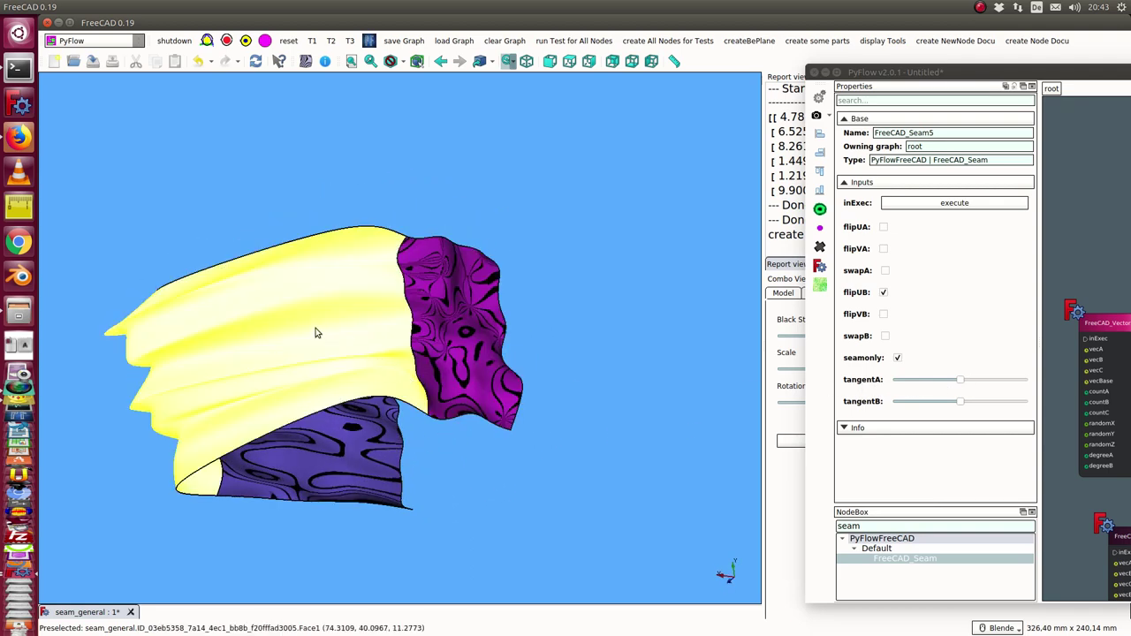
mouse_move(277, 460)
middle_down()
mouse_move(257, 374)
mouse_move(290, 367)
middle_up()
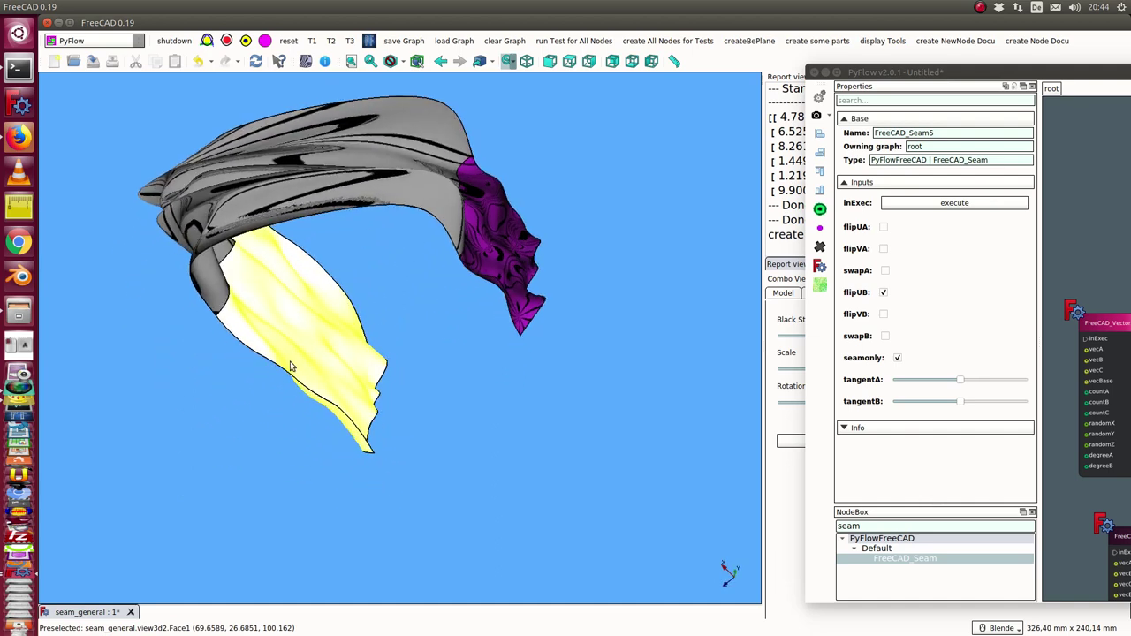
Step: Raise Seam5's tangentA, then clear the seam preview and show the full graph
click(961, 381)
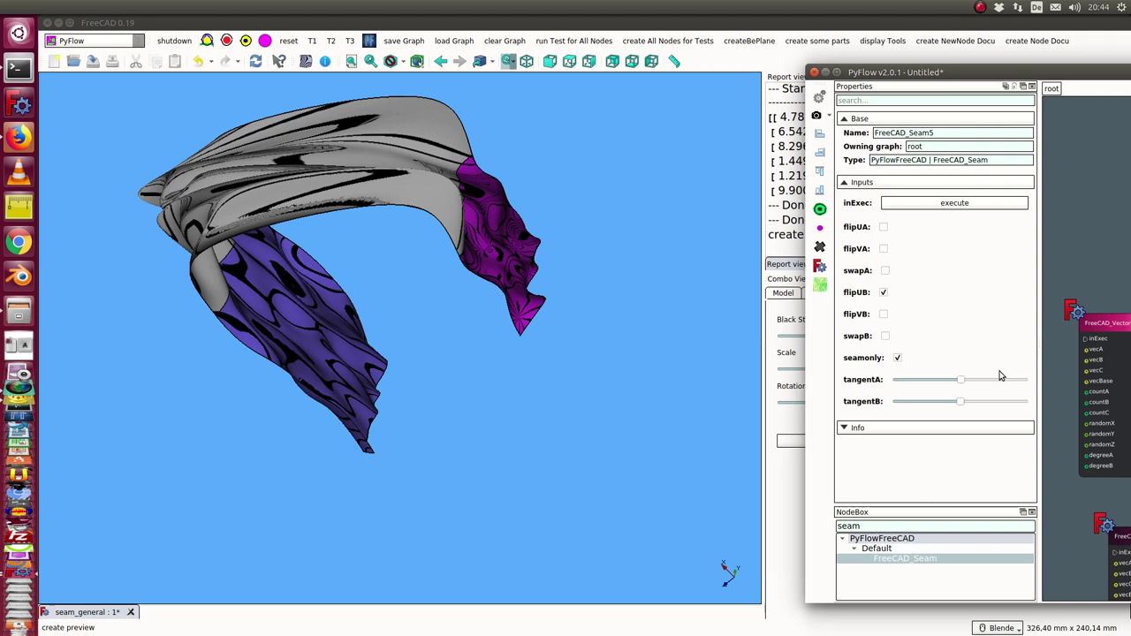
drag(1002, 378, 991, 381)
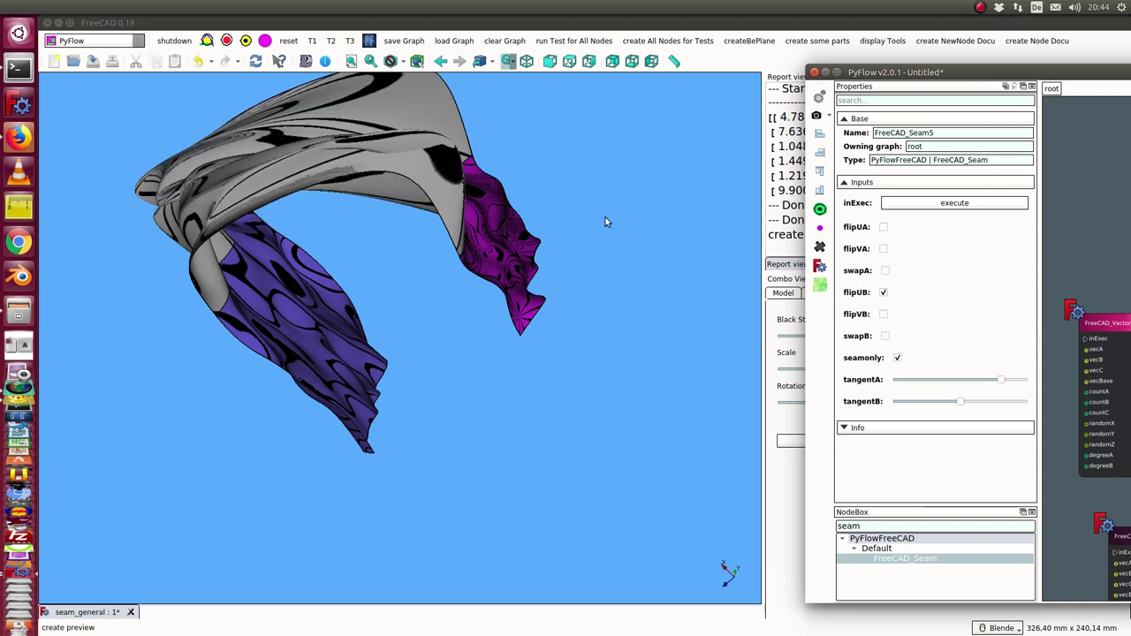
mouse_move(328, 258)
middle_down()
mouse_move(319, 389)
mouse_move(291, 349)
middle_up()
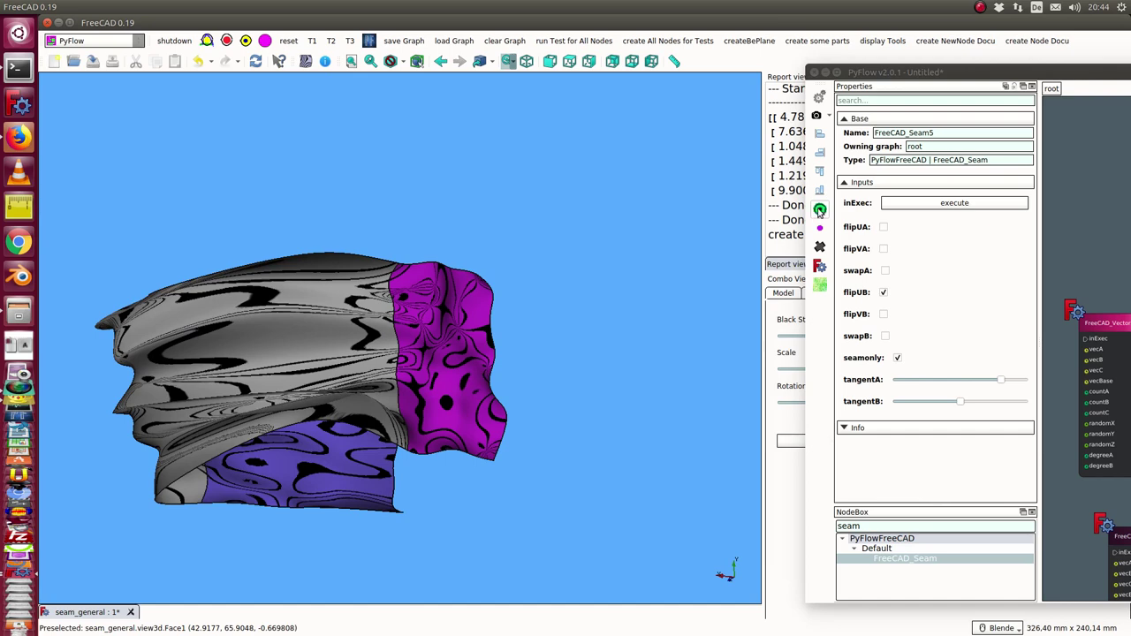
click(819, 211)
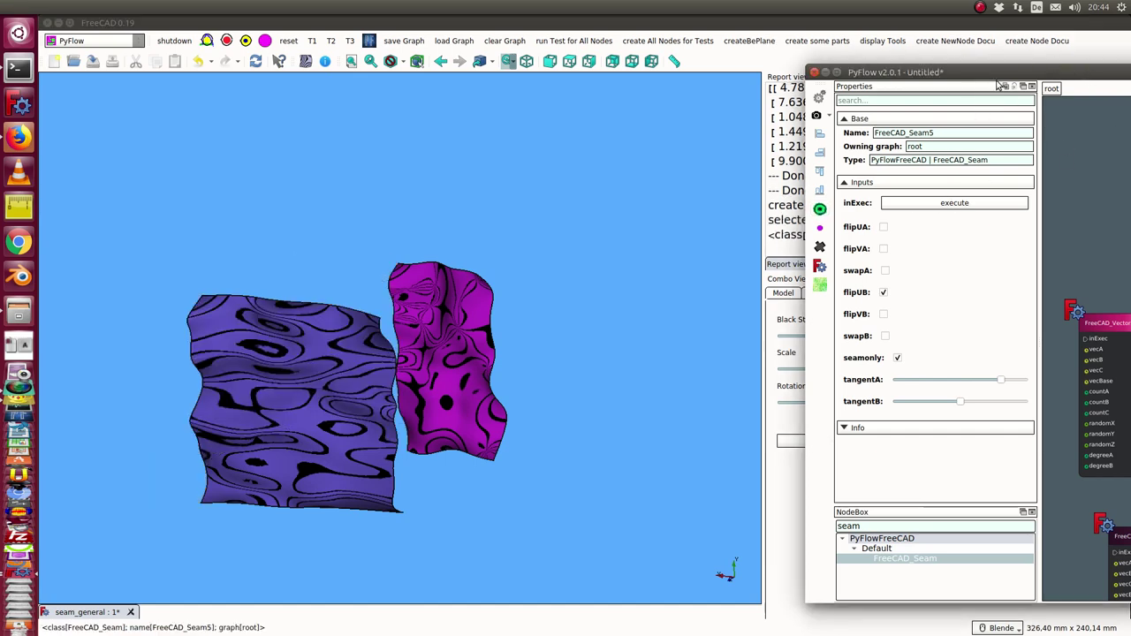
drag(1062, 72, 500, 21)
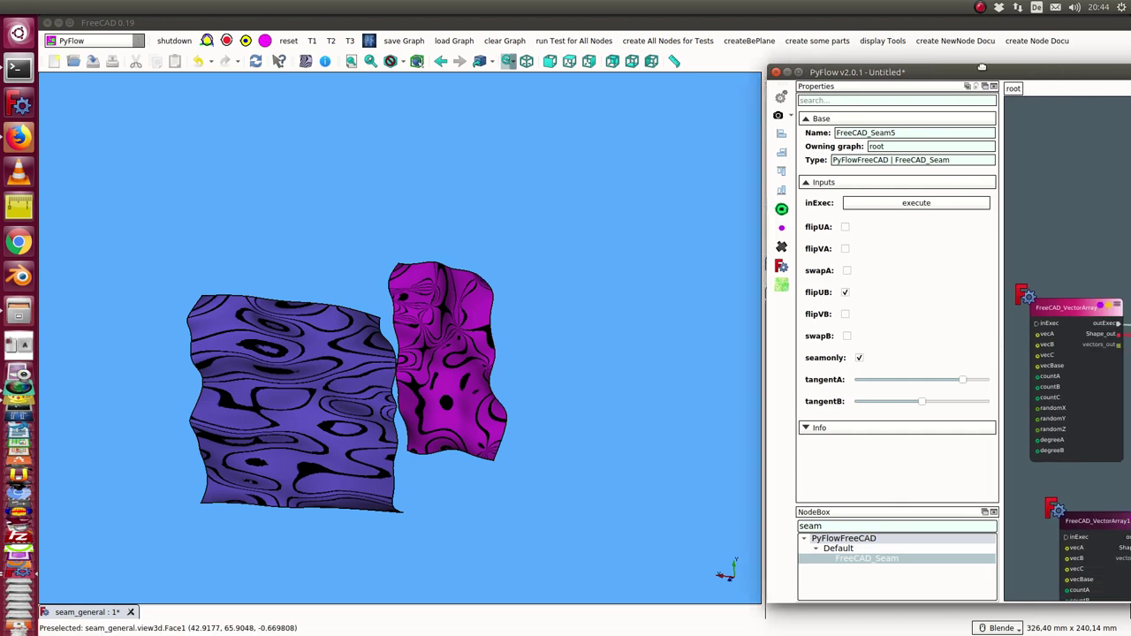
Step: Add a FreeCAD_UVGrid node wired from Seam5's Shape_out to Face_in and outExec to inExec
click(865, 102)
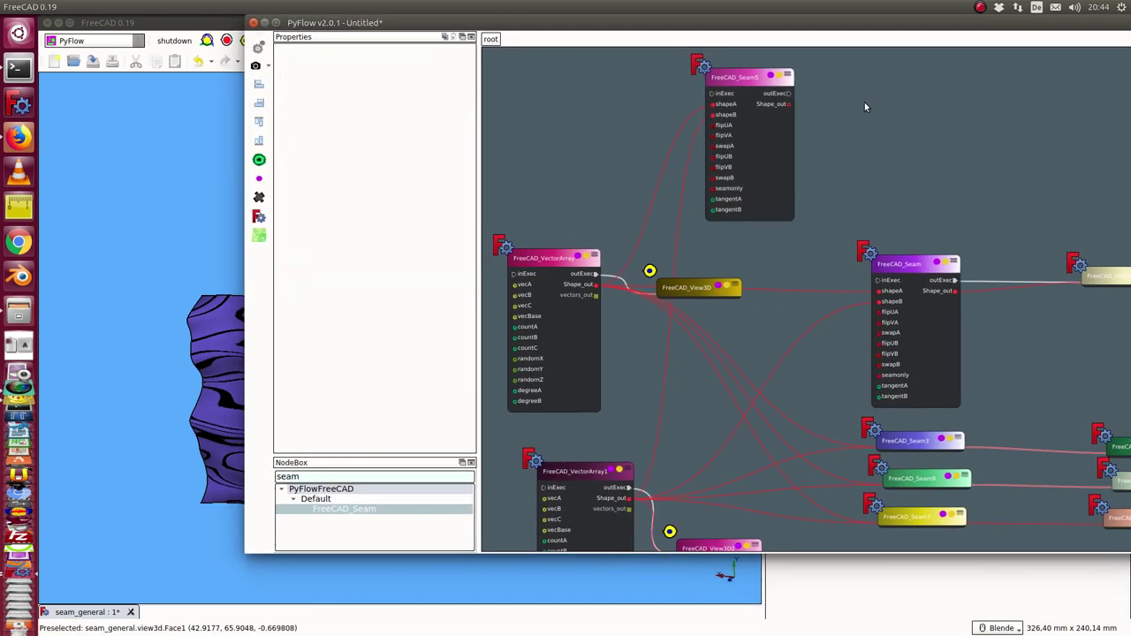
click(364, 507)
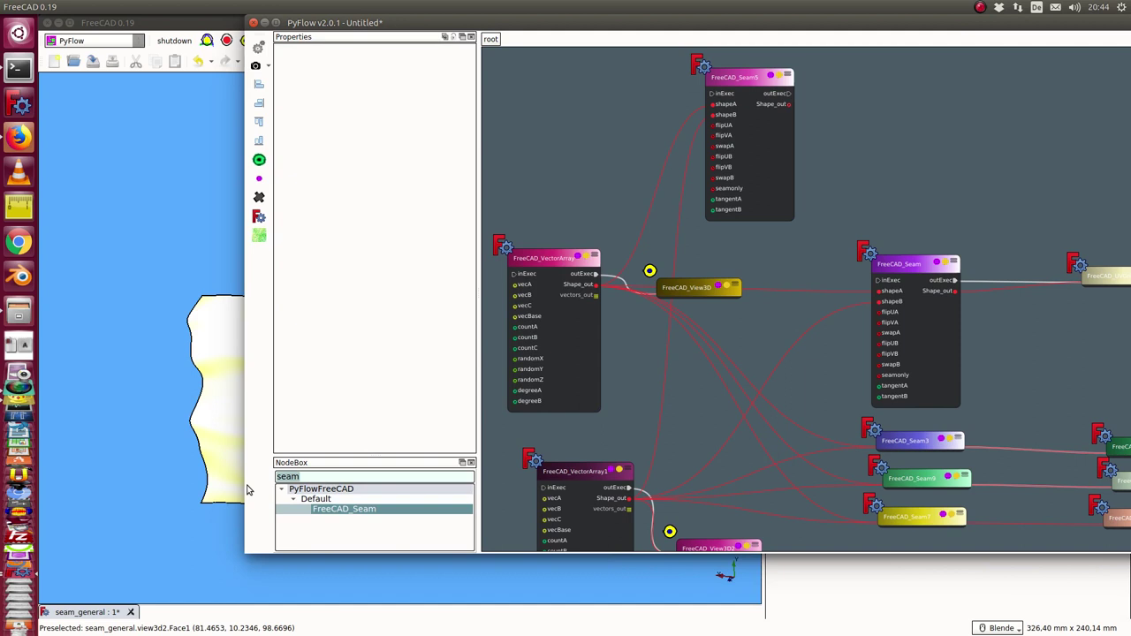
text(grid)
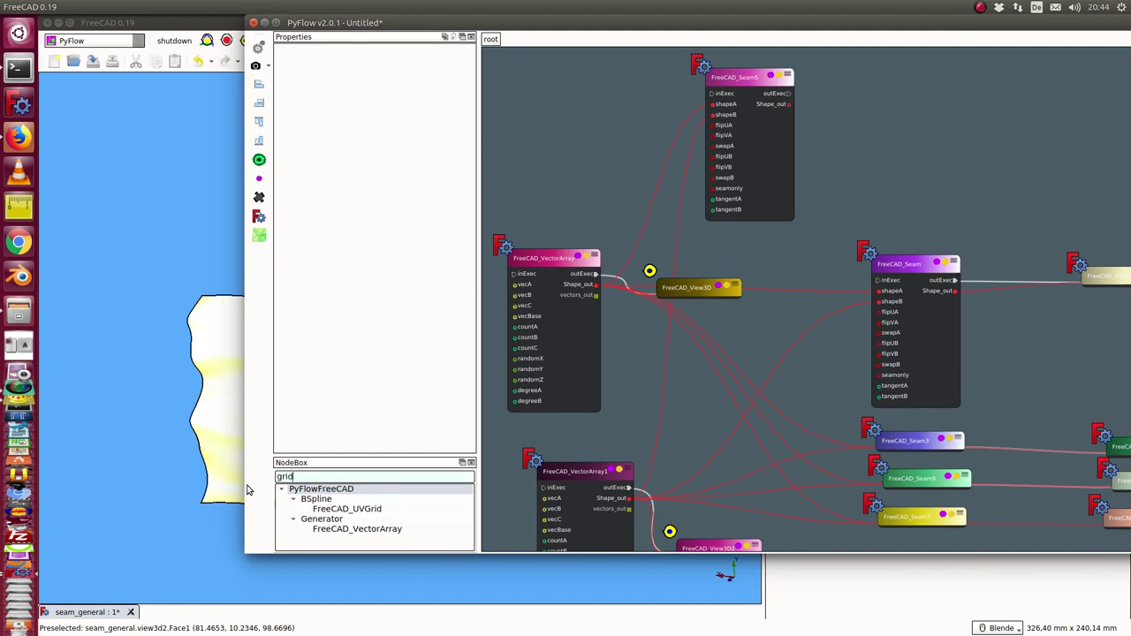
drag(347, 509, 906, 100)
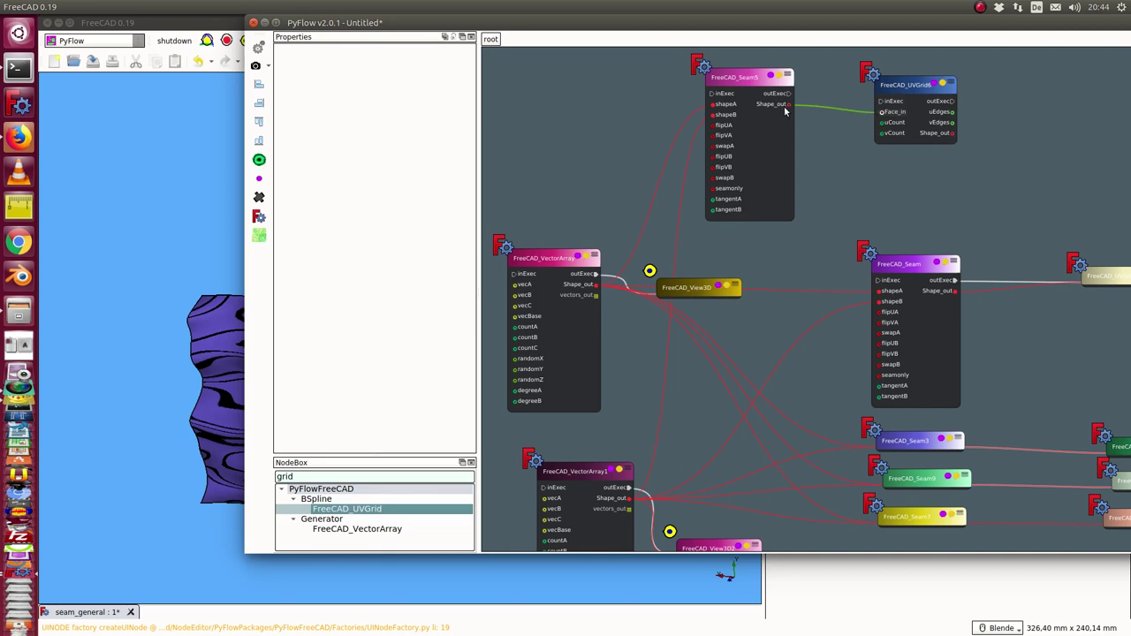
drag(820, 113, 788, 104)
drag(881, 102, 788, 94)
Step: Execute the new UVGrid6 node and Seam5 from the PyFlow toolbar
click(884, 81)
drag(783, 23, 960, 64)
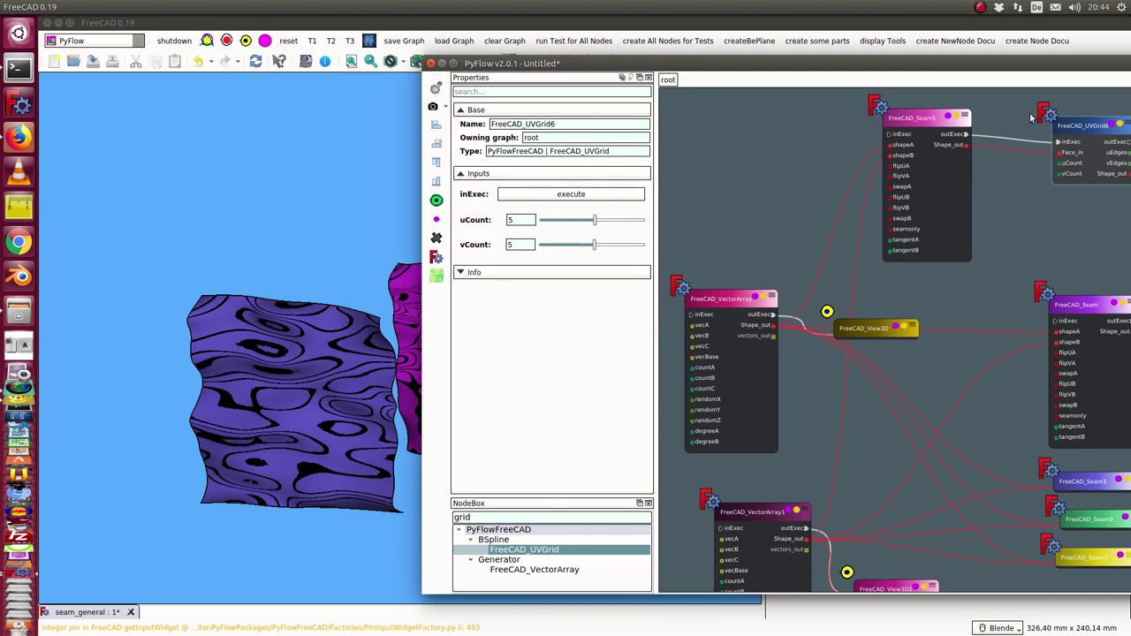
click(1115, 125)
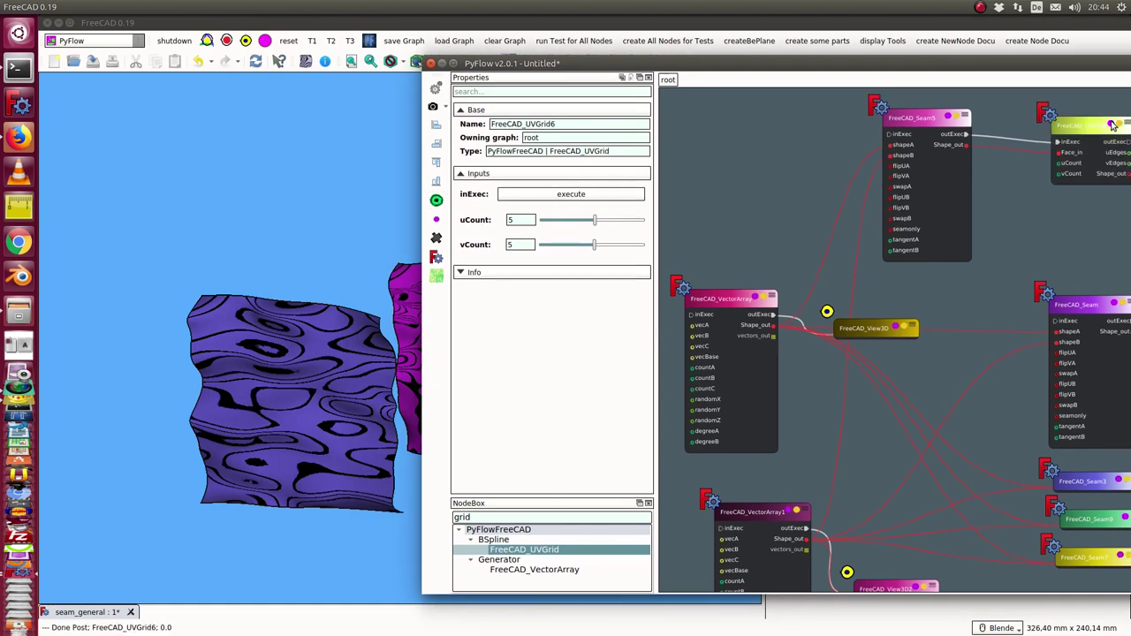
click(437, 201)
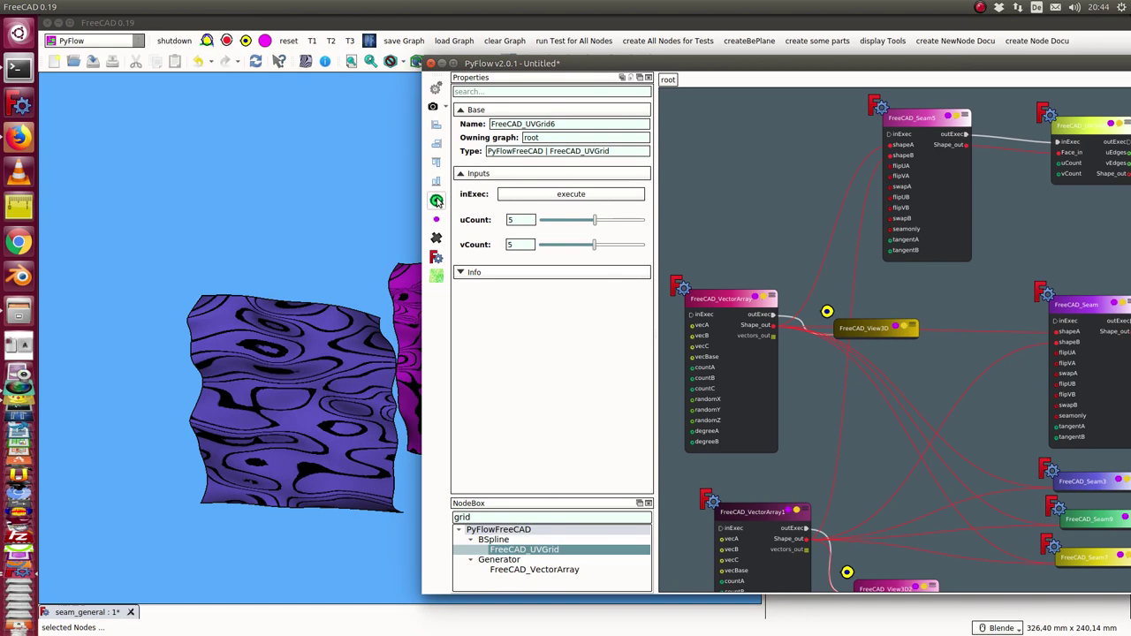
click(948, 116)
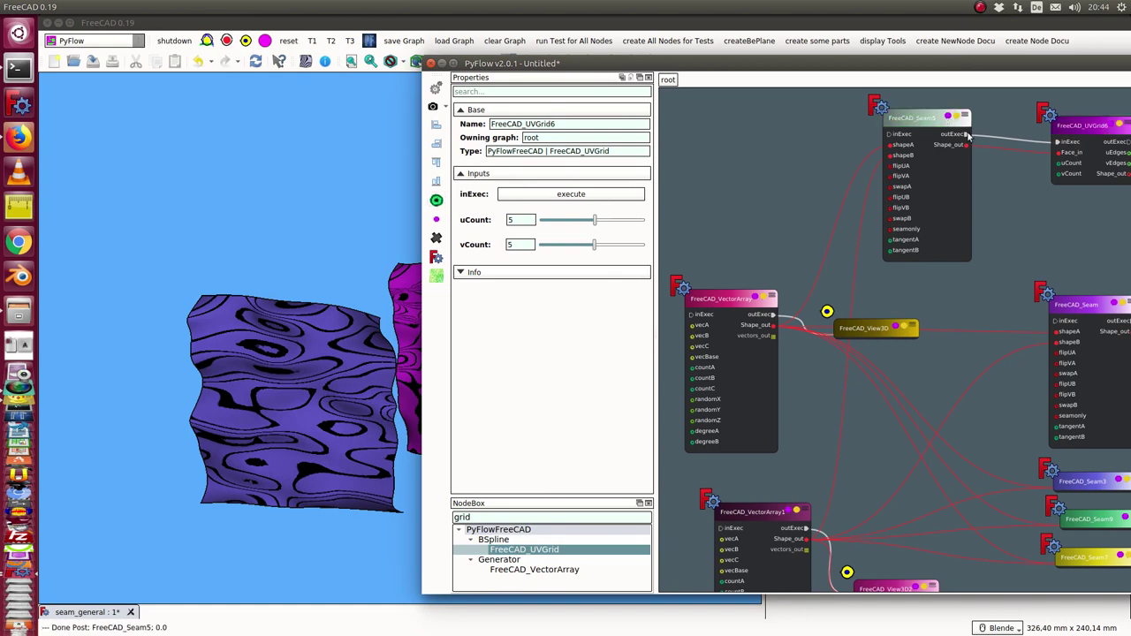
drag(601, 67, 587, 101)
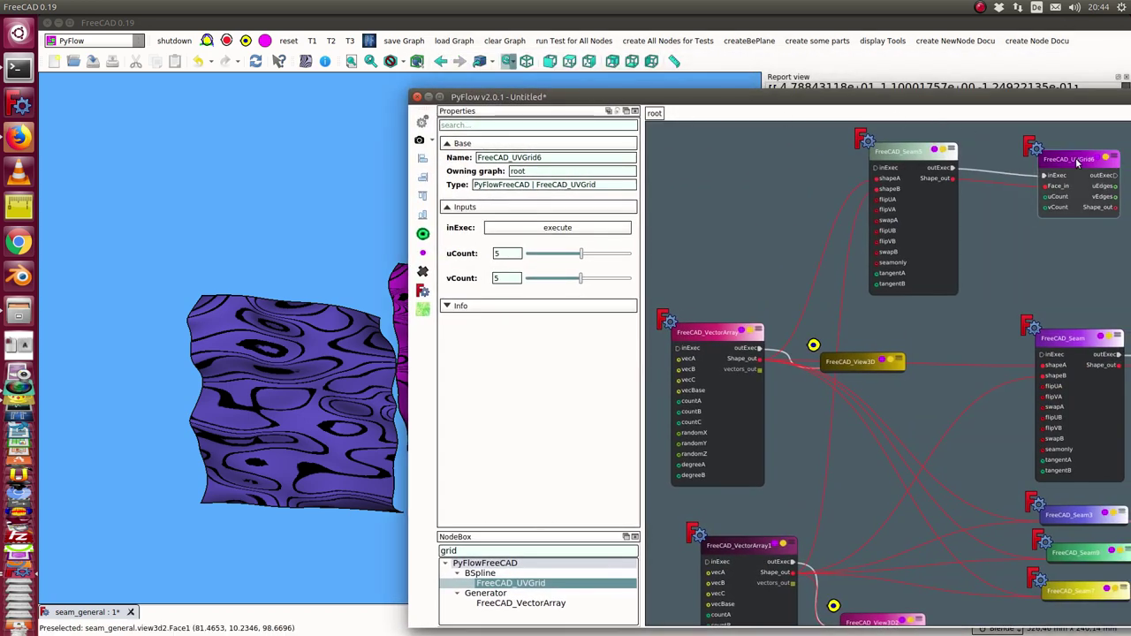
Step: Preview UVGrid6 with 49 by 47 lines and turn on Seam5's shaded preview
click(423, 235)
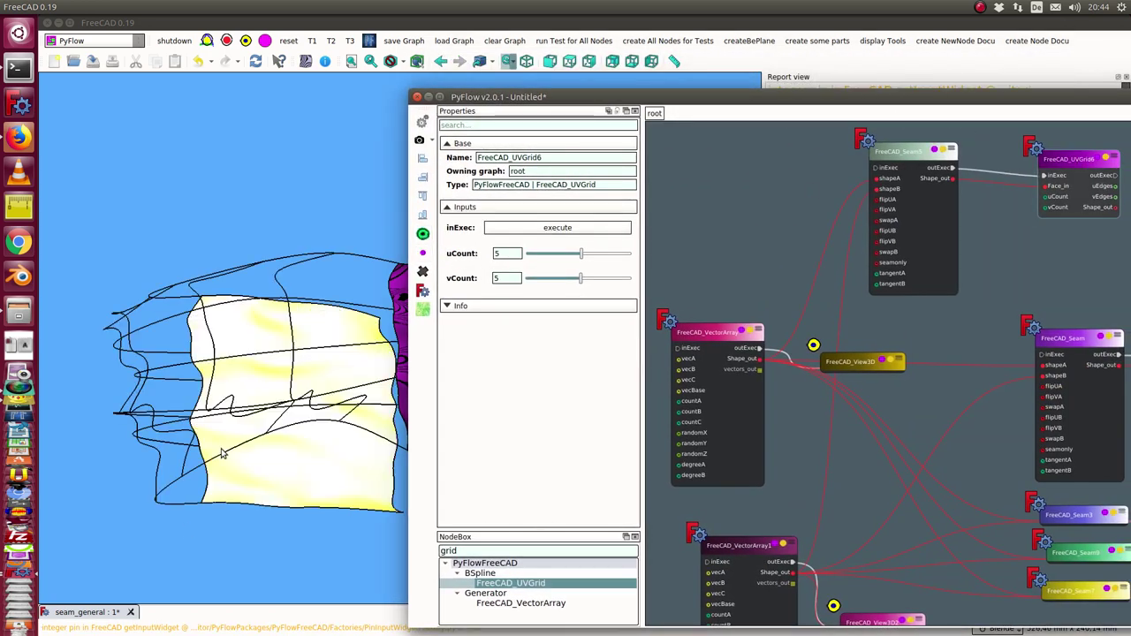
middle_drag(202, 586, 226, 501)
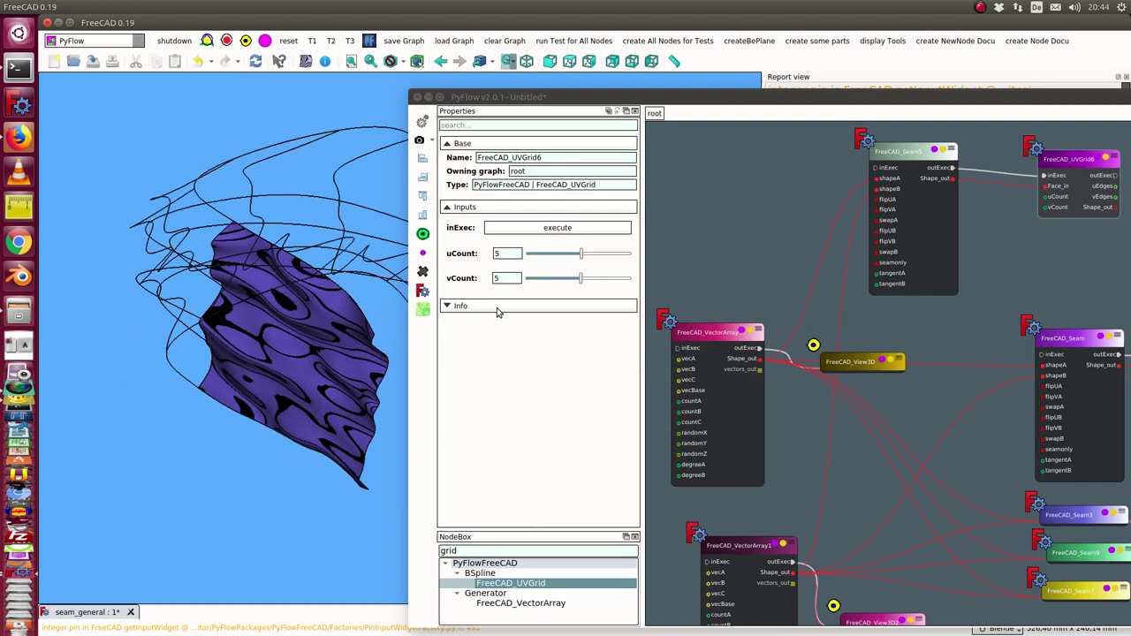
mouse_move(582, 257)
mouse_down()
mouse_move(604, 258)
mouse_move(602, 279)
mouse_up()
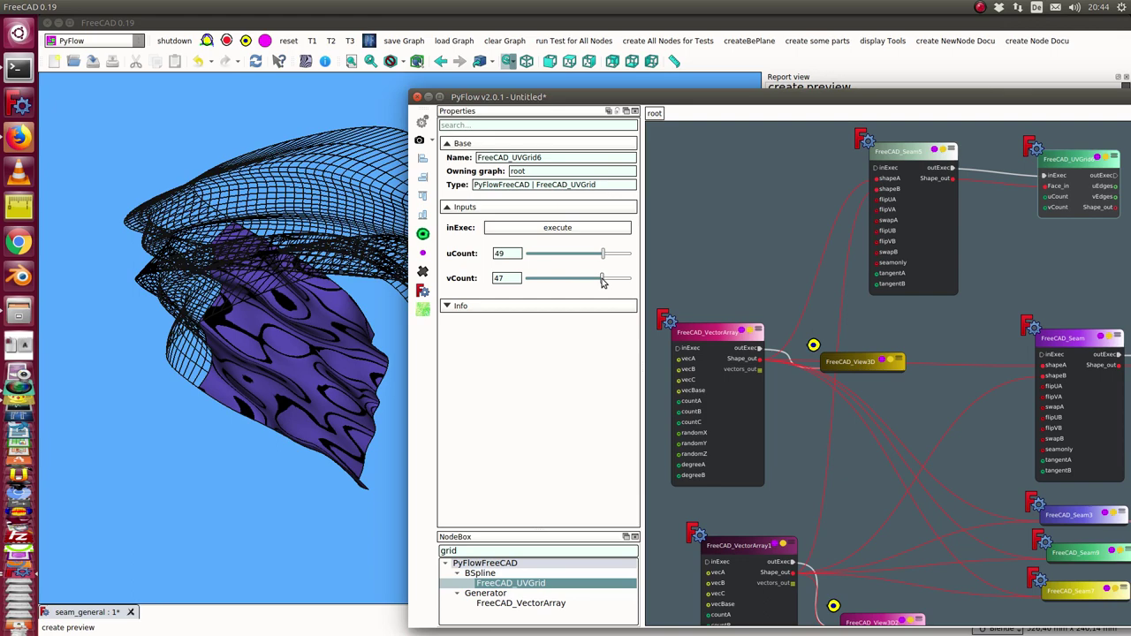
mouse_move(53, 439)
middle_down()
mouse_move(169, 430)
mouse_move(184, 417)
middle_up()
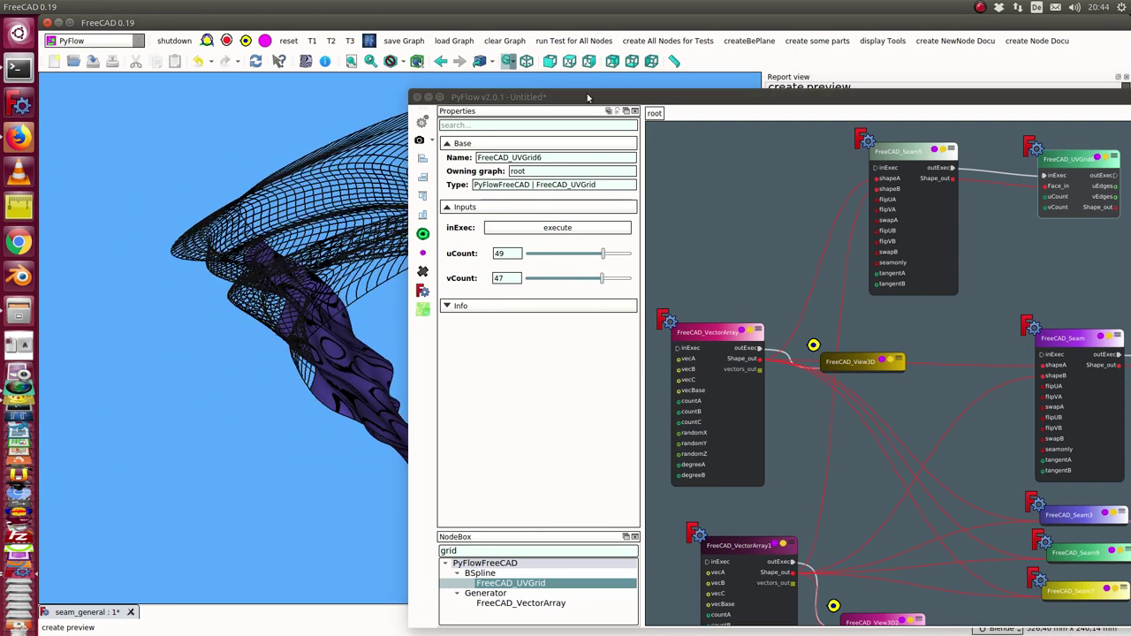
drag(590, 97, 737, 108)
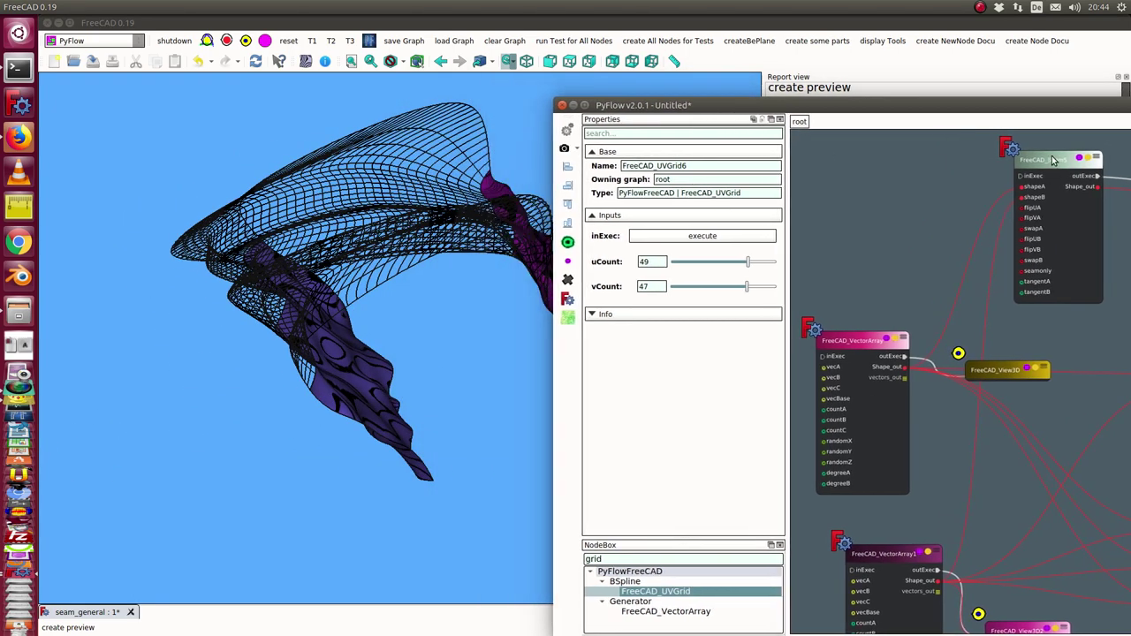
drag(1051, 159, 996, 165)
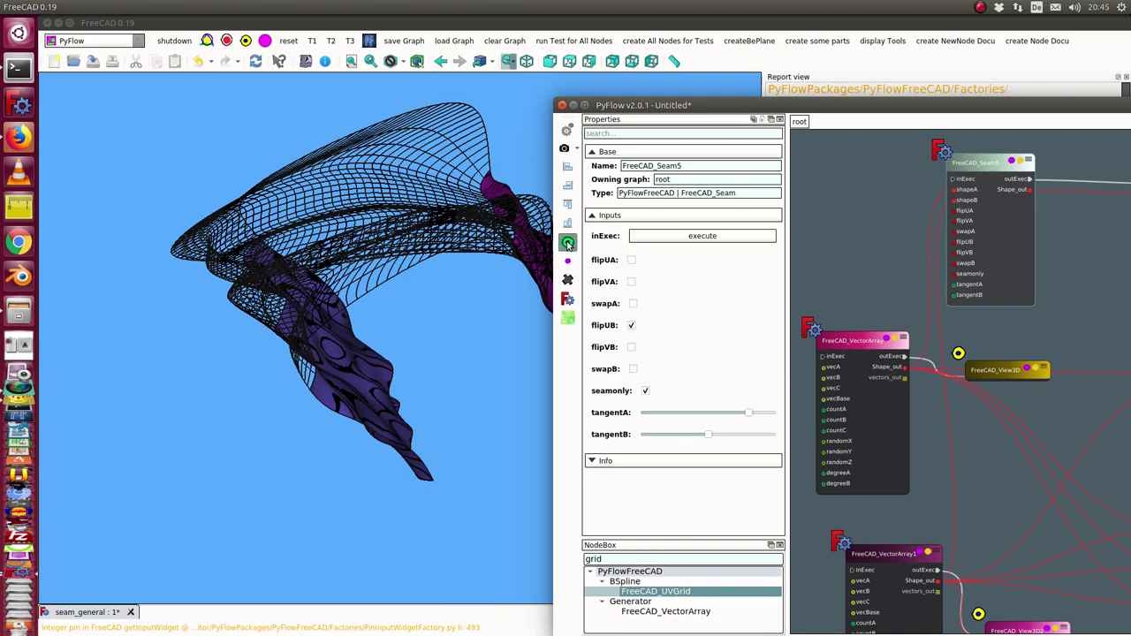
click(568, 244)
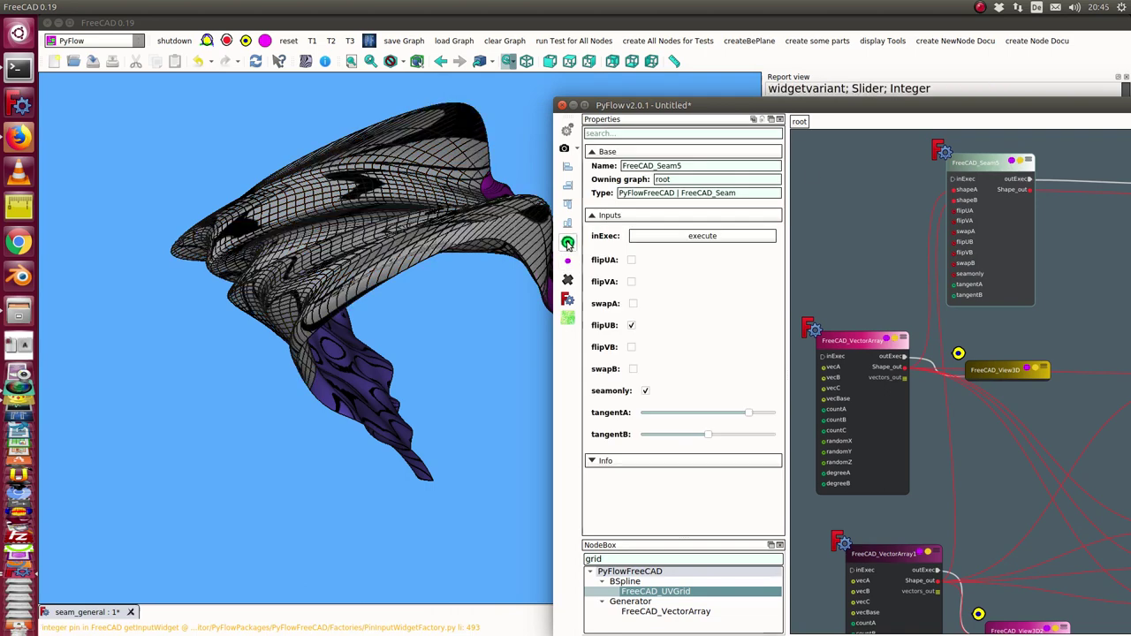
Step: Turn off the seam preview and lower Seam5's tangent A and tangent B strengths
click(568, 244)
drag(744, 112, 820, 111)
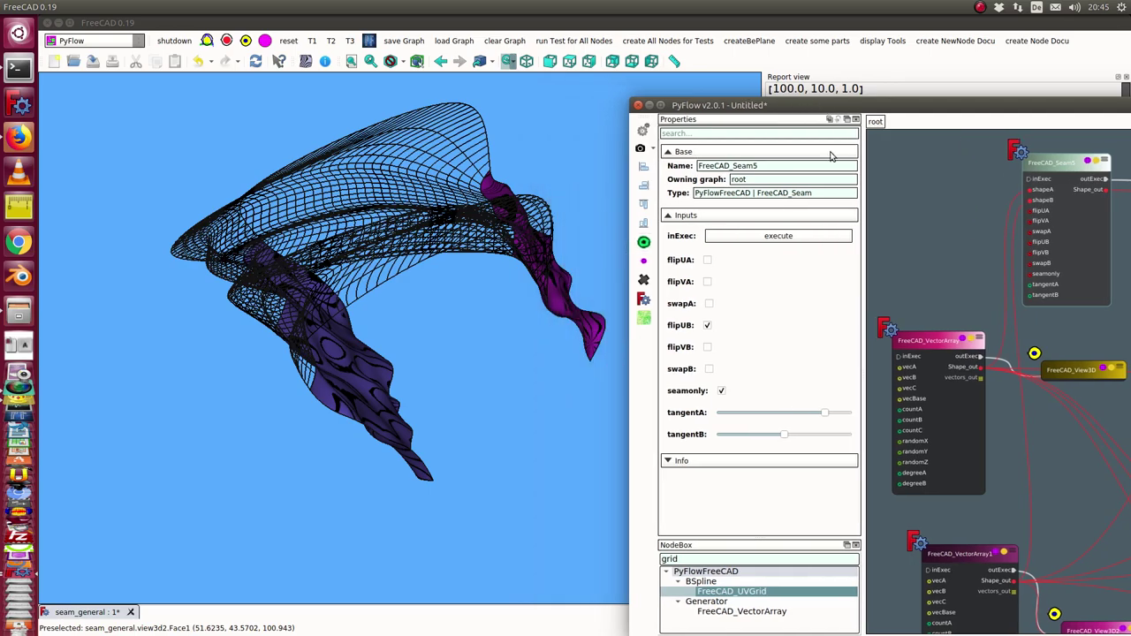
mouse_move(482, 346)
middle_down()
mouse_move(472, 341)
mouse_move(460, 392)
mouse_move(480, 449)
mouse_move(465, 428)
middle_up()
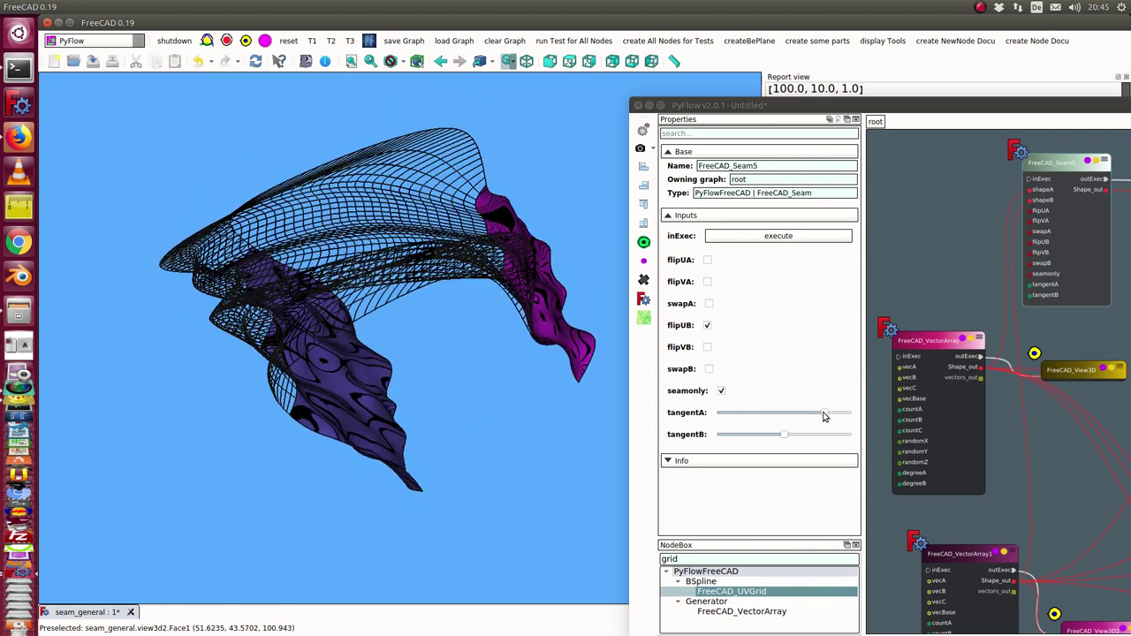
drag(823, 416, 732, 411)
mouse_move(786, 437)
mouse_down()
mouse_move(685, 436)
mouse_move(693, 414)
mouse_up()
Step: Raise tangent A to about a third and tangent B slightly, then preview the reshaped seam
mouse_move(457, 455)
middle_down()
mouse_move(398, 389)
mouse_move(434, 335)
middle_up()
scroll(422, 381, up, 5)
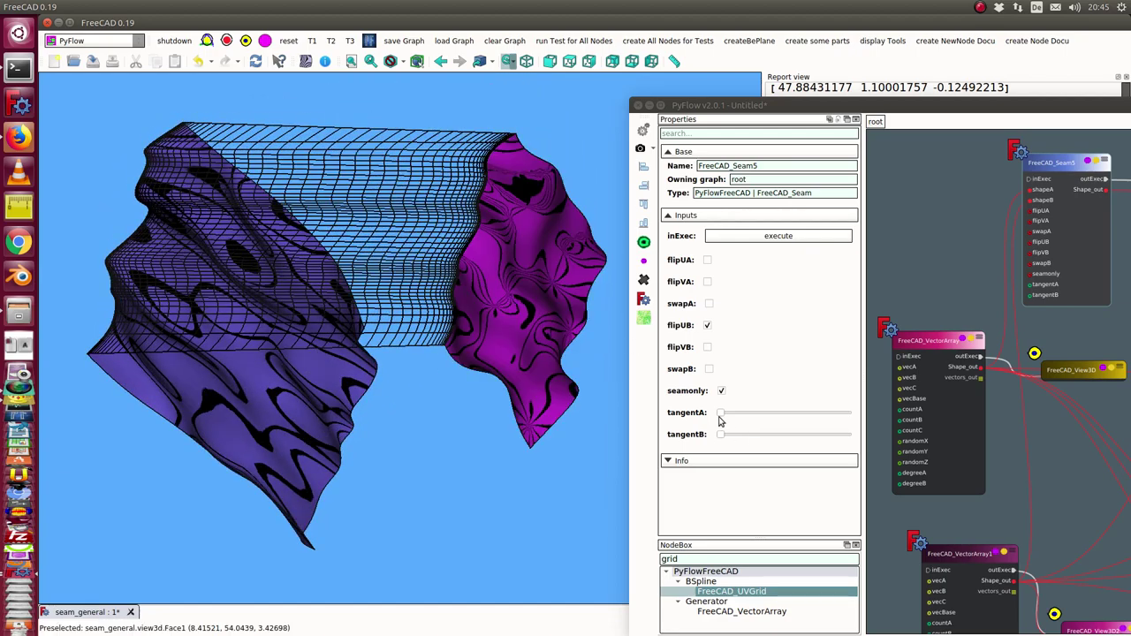
drag(721, 414, 776, 413)
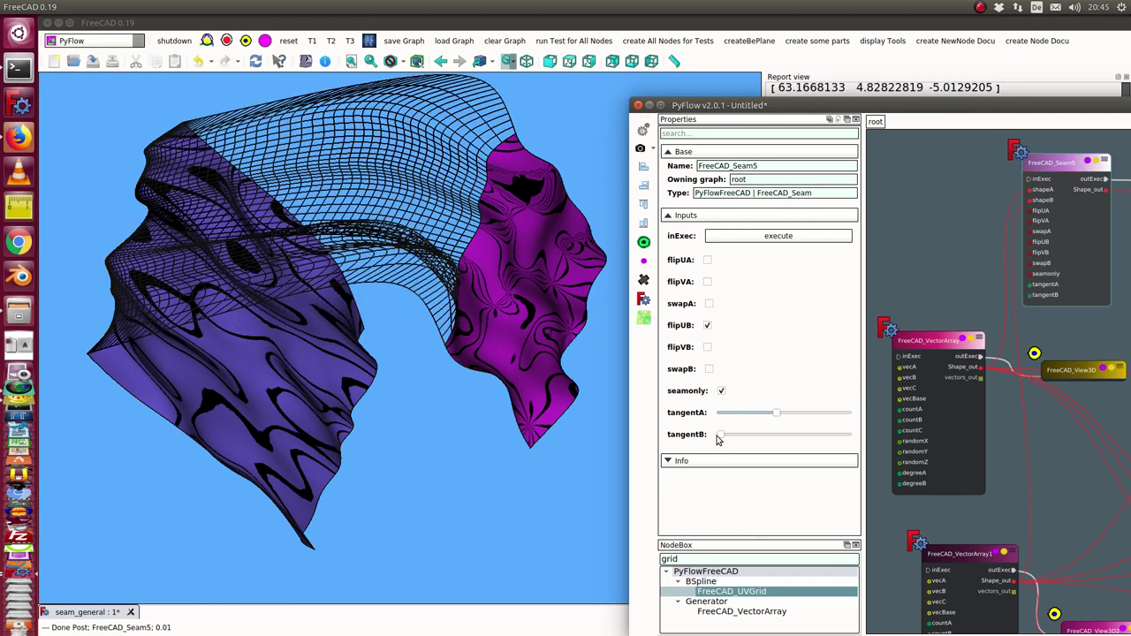
drag(716, 440, 742, 435)
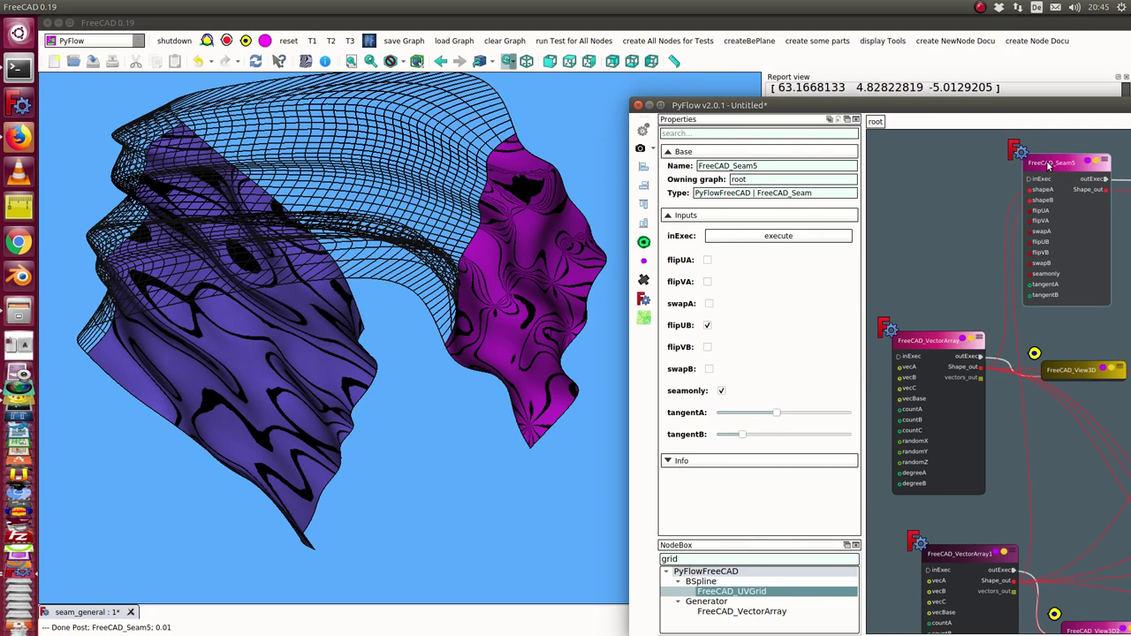
click(1048, 164)
click(644, 246)
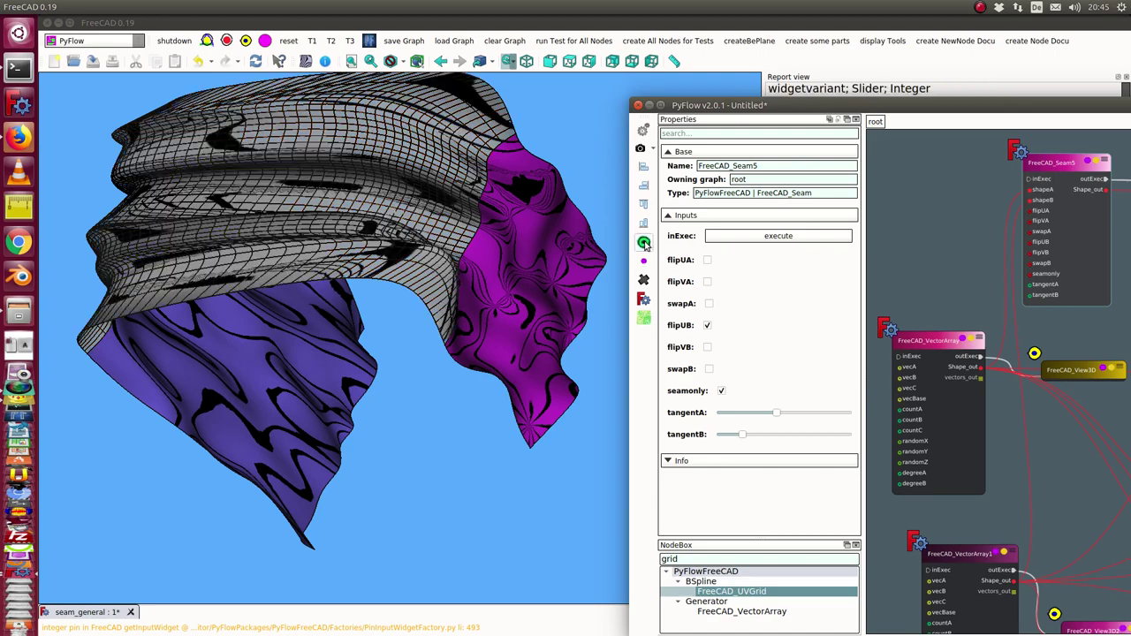
middle_drag(332, 493, 301, 539)
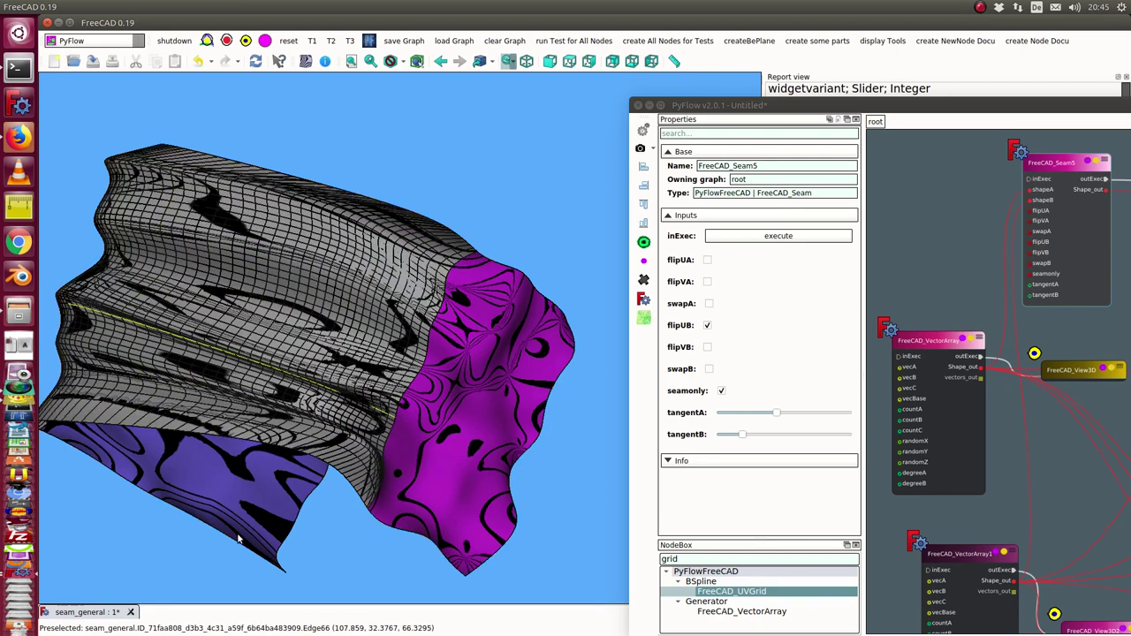
Step: Uncheck seamonly on Seam5 so the purple and magenta faces merge into one surface
middle_drag(240, 535, 430, 450)
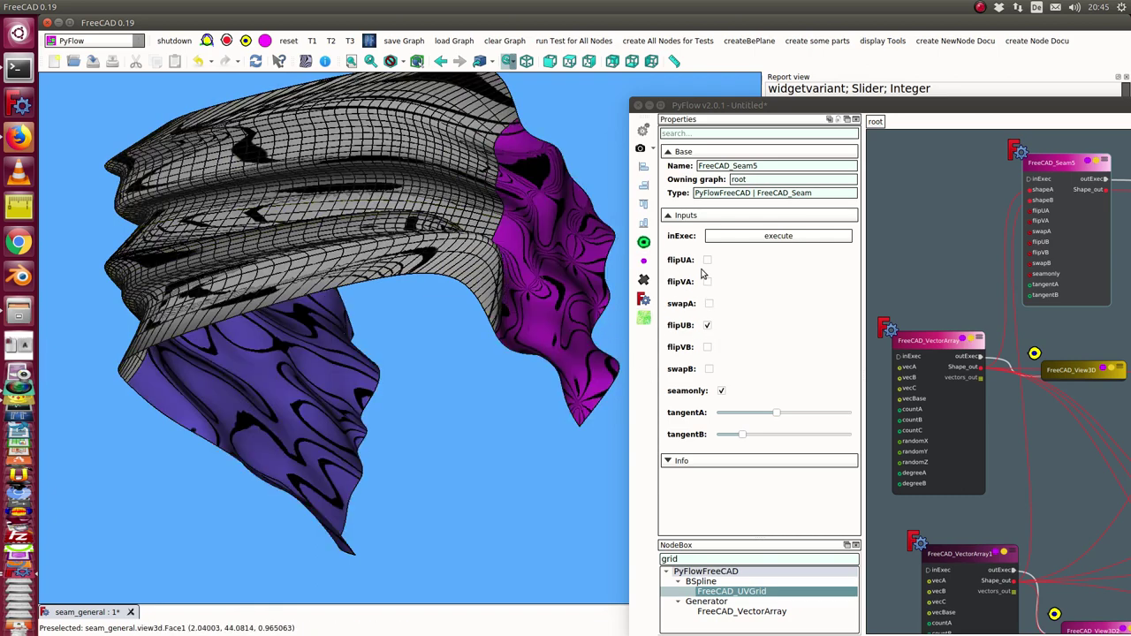
click(722, 392)
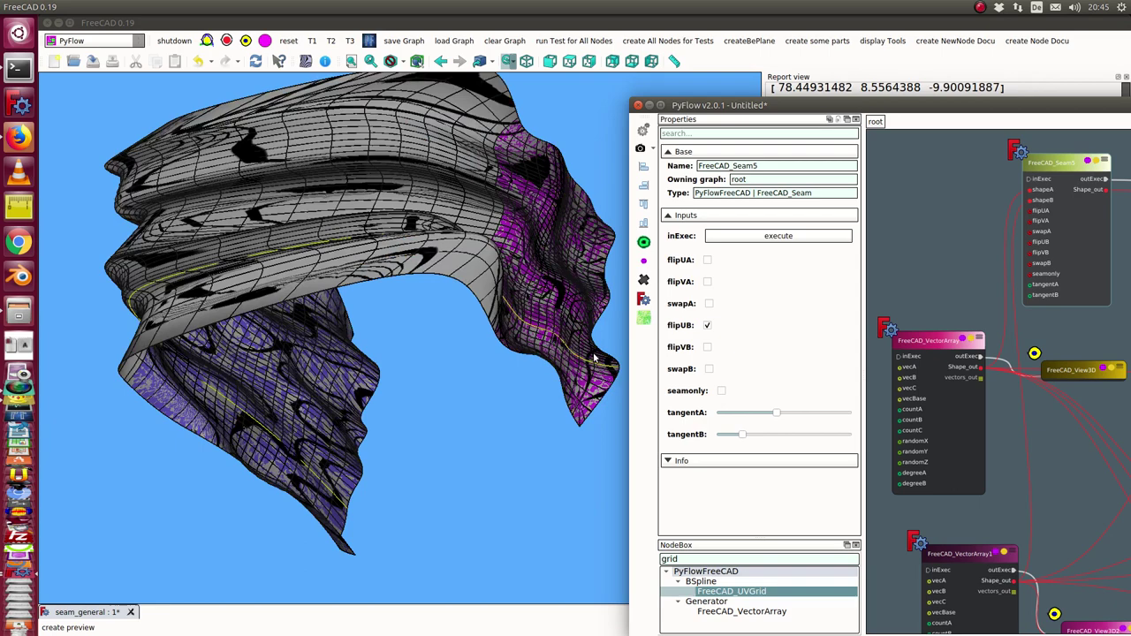
Step: Hide the view3d2 preview and toggle PV_FreeCAD_Seam5 and PV_FreeCAD_UVGrid6 visibility in the Model tree
drag(735, 104, 1130, 106)
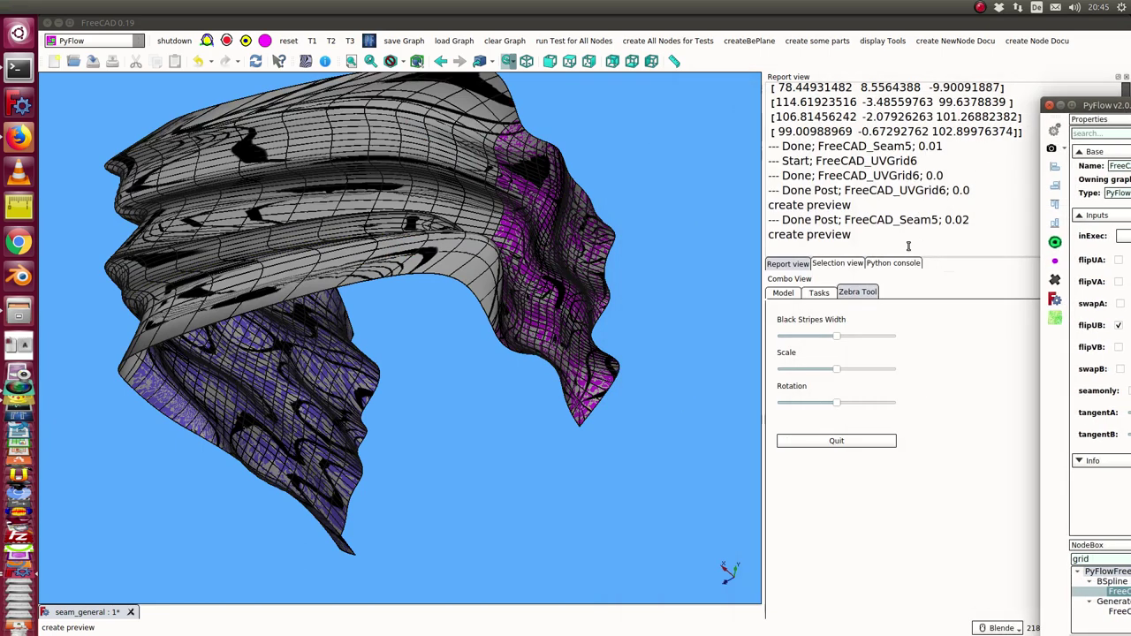
click(785, 295)
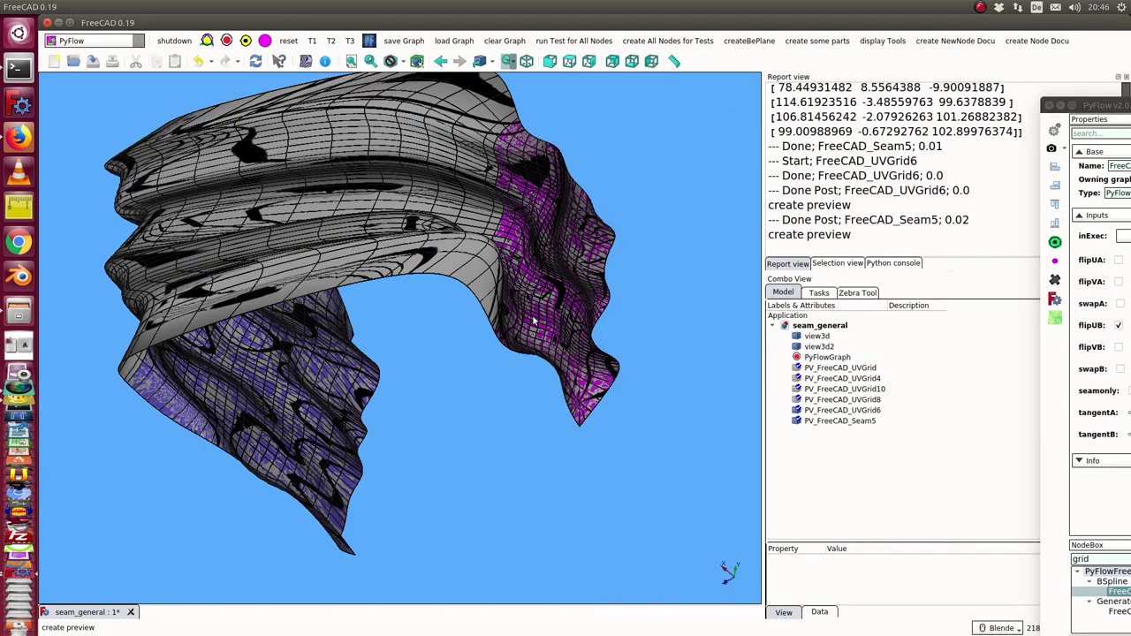
click(818, 345)
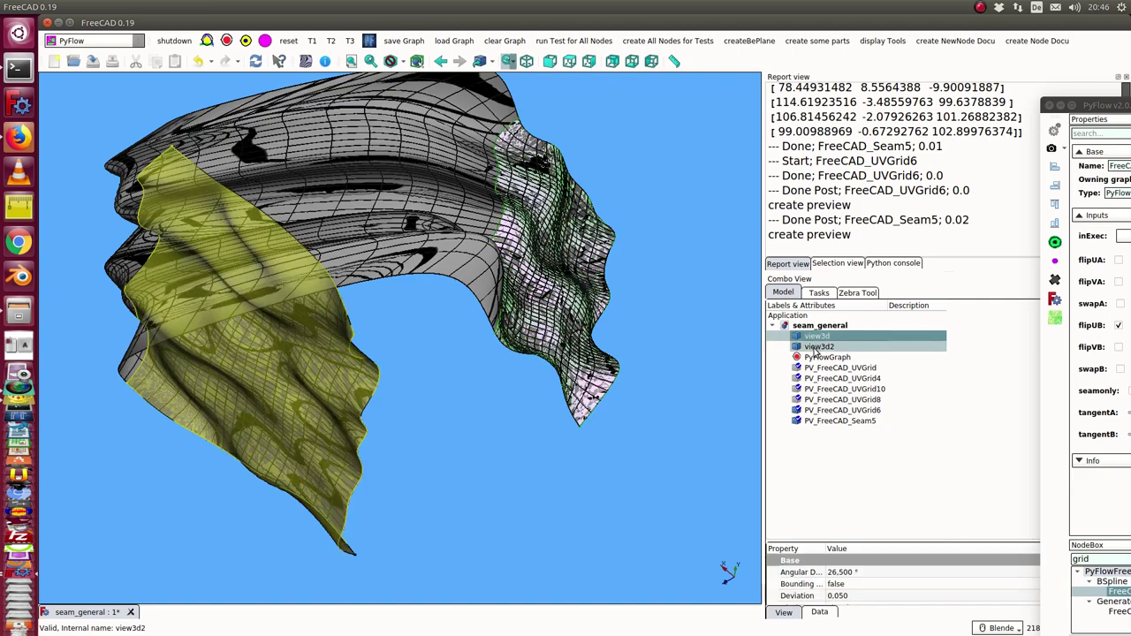
key(space)
middle_drag(442, 454, 362, 434)
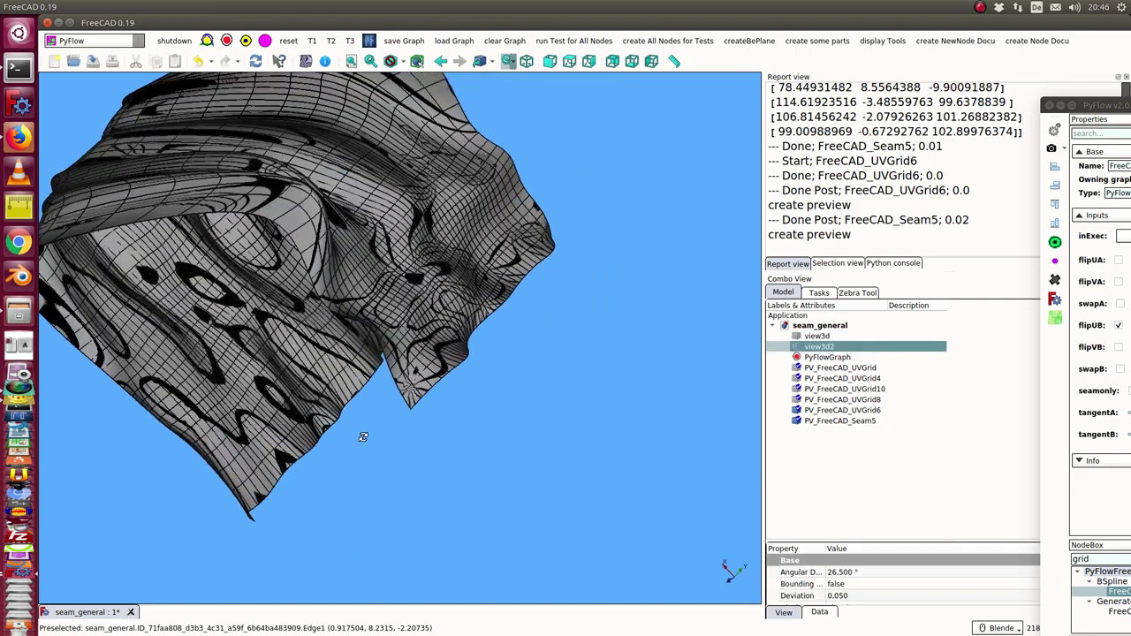
click(835, 421)
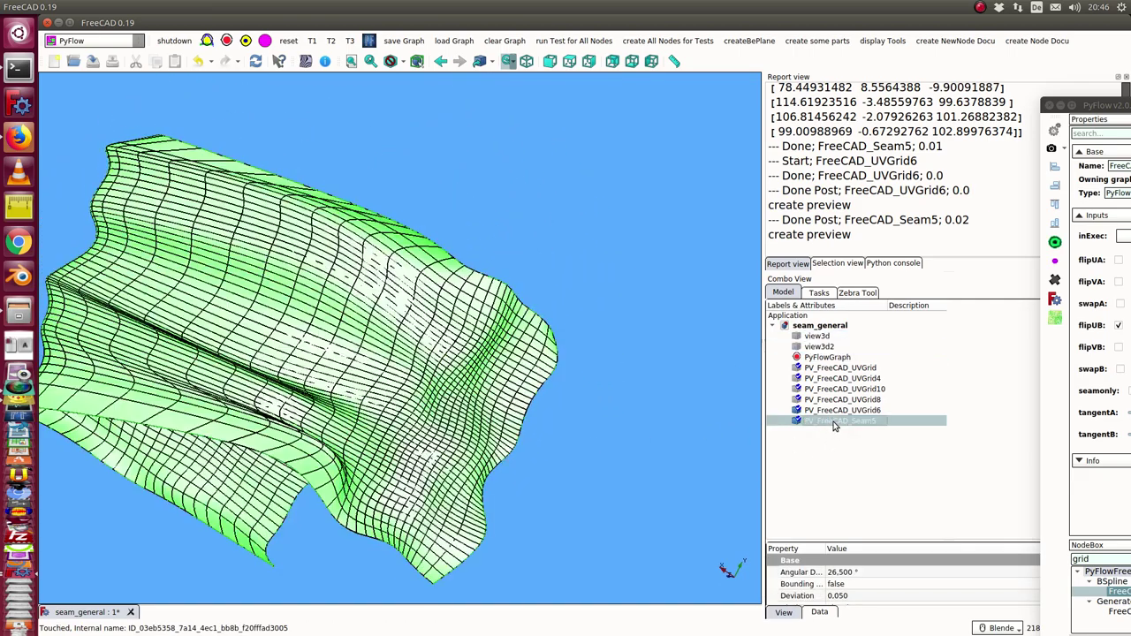
key(space)
key(space)
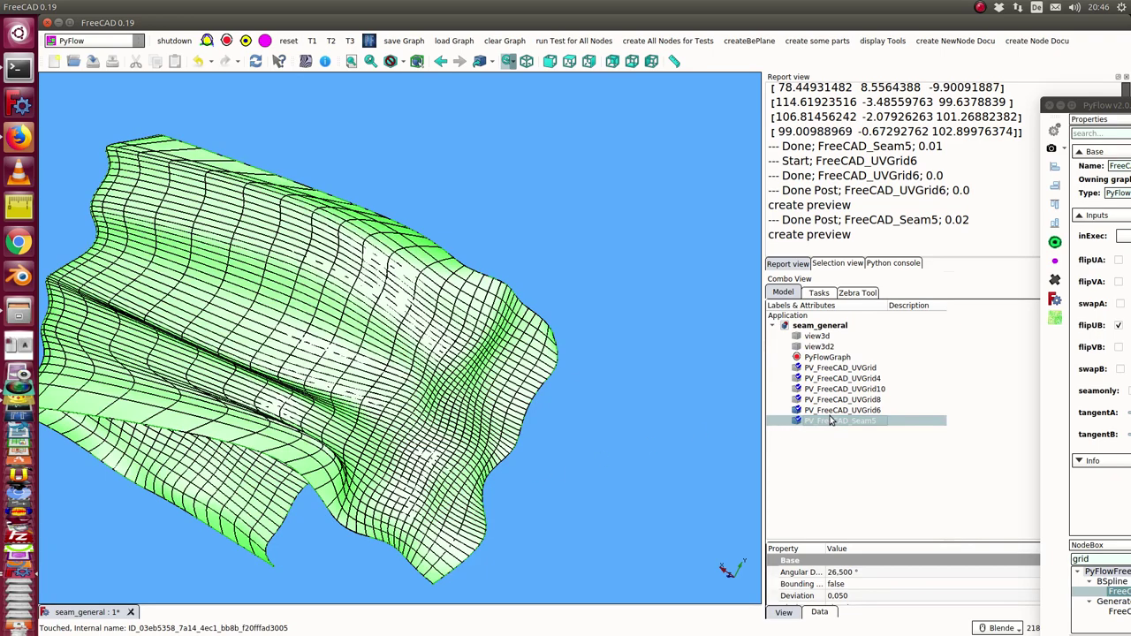
click(839, 410)
key(space)
Step: Orbit and zoom the grey merged surface to check the zebra stripes run smoothly across it
mouse_move(147, 557)
middle_down()
mouse_move(373, 462)
mouse_move(454, 448)
mouse_move(423, 437)
mouse_move(384, 518)
mouse_move(656, 435)
middle_up()
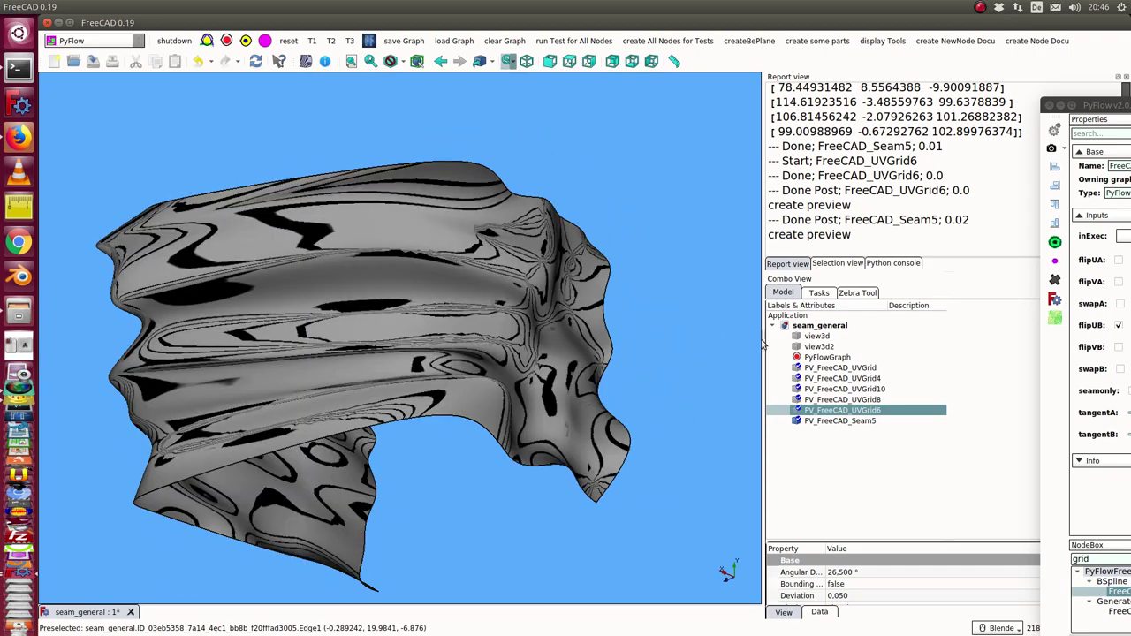
mouse_move(457, 506)
middle_down()
mouse_move(355, 527)
mouse_move(286, 475)
mouse_move(346, 465)
mouse_move(434, 500)
mouse_move(62, 371)
mouse_move(248, 305)
mouse_move(288, 321)
mouse_move(259, 380)
mouse_move(232, 383)
mouse_move(243, 426)
mouse_move(204, 413)
mouse_move(245, 363)
mouse_move(230, 354)
middle_up()
scroll(230, 353, up, 3)
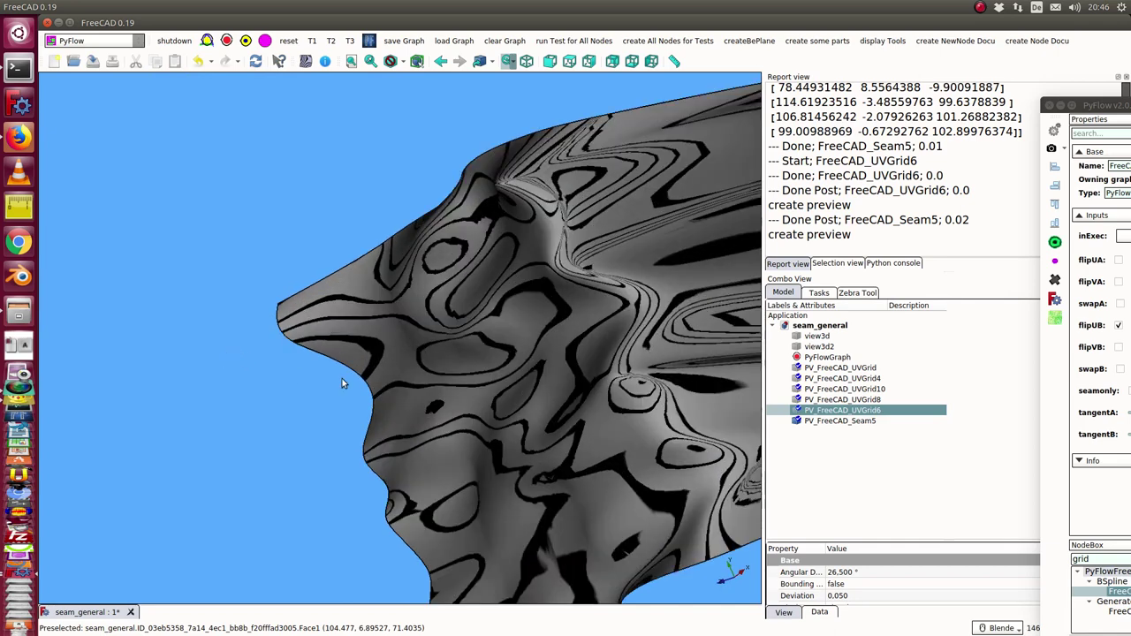